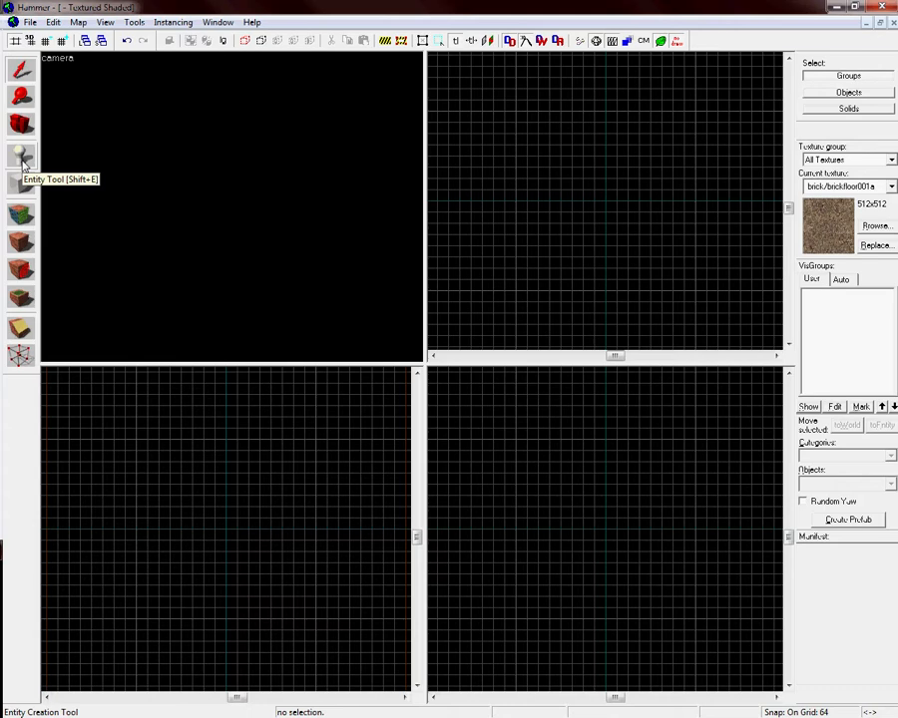
Step: Place a prop_physics entity at the grid origin of the map in the top view
{"action": "left_click", "coordinate": [21, 185]}
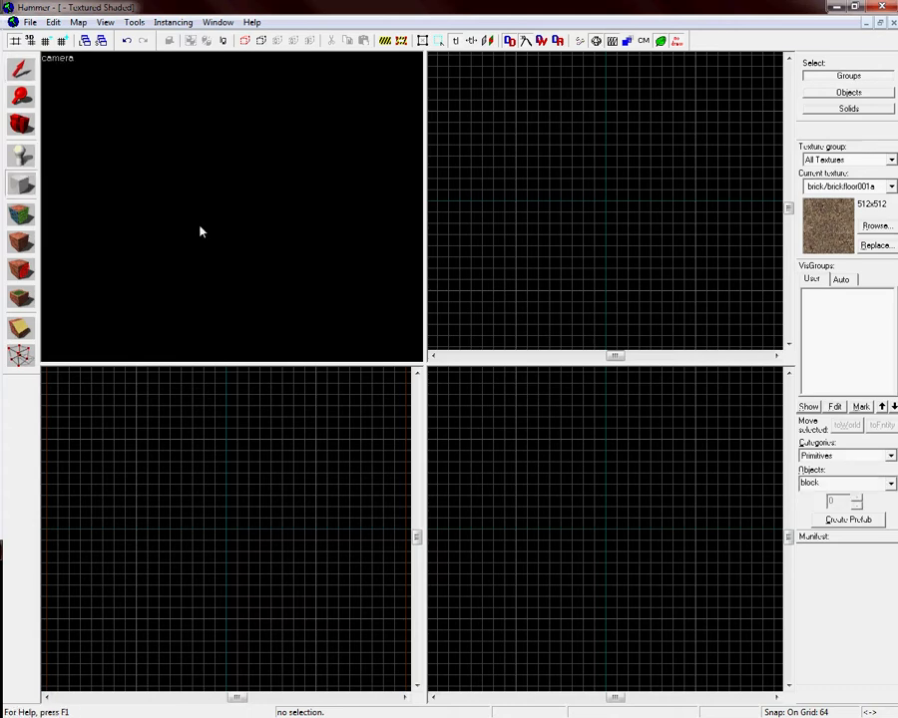
{"action": "left_click", "coordinate": [18, 157]}
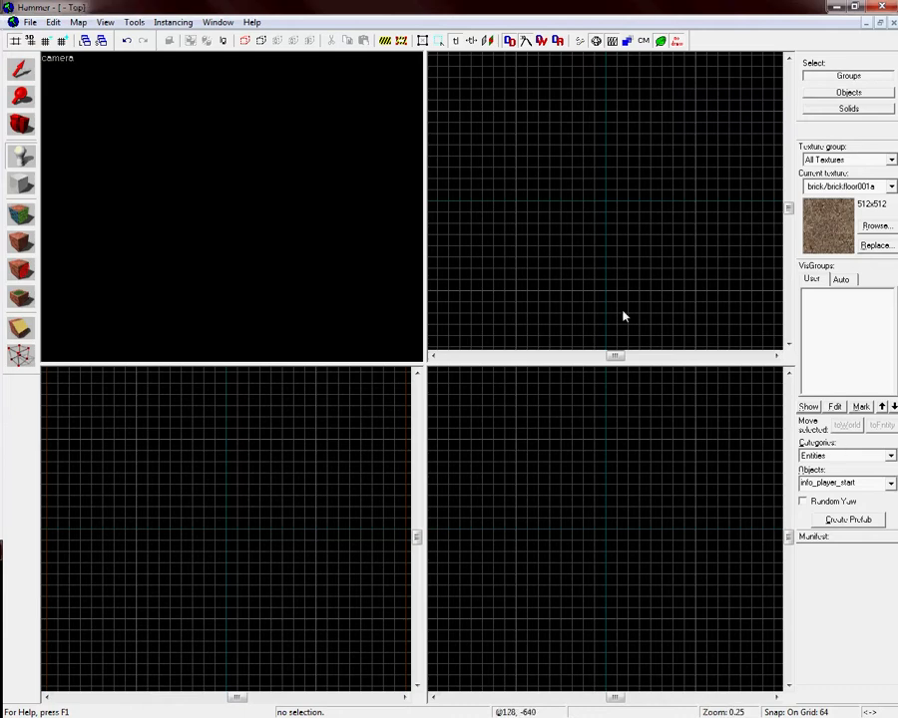
{"action": "left_click", "coordinate": [891, 484]}
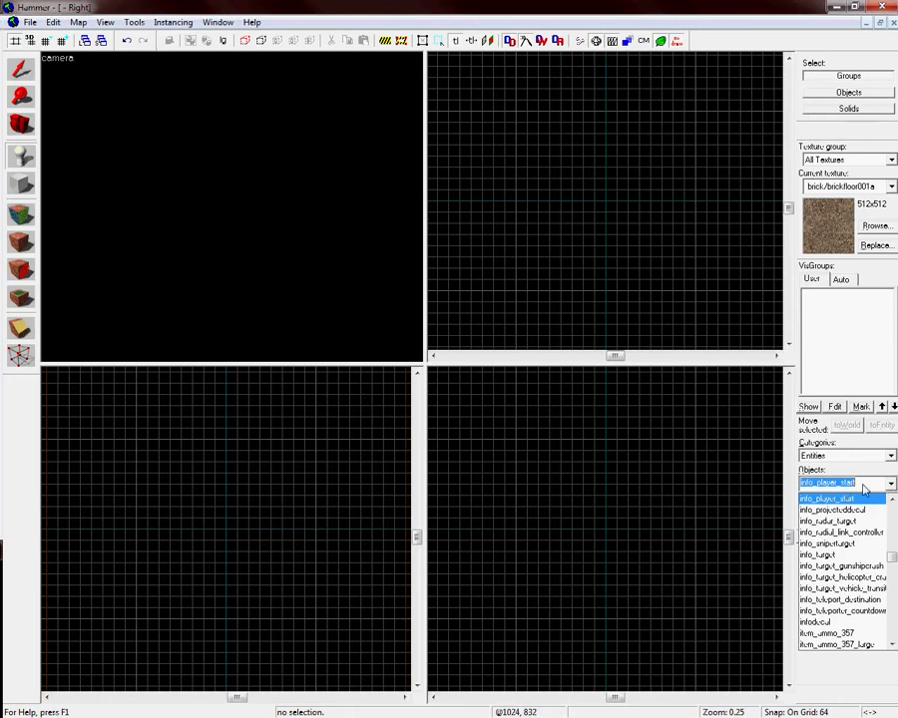
{"action": "type", "text": "prop_p"}
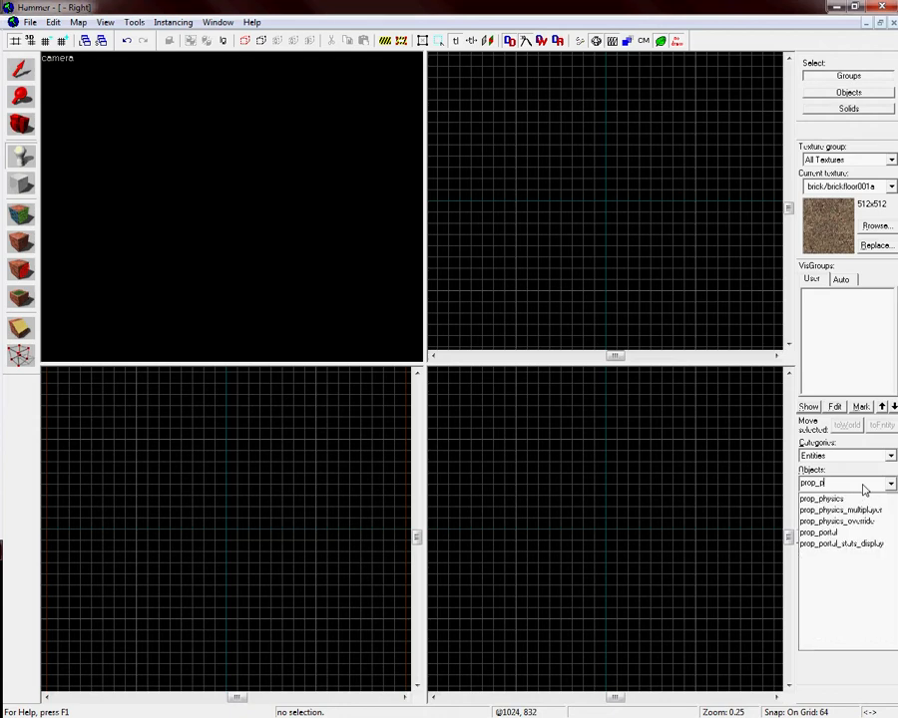
{"action": "type", "text": "hy"}
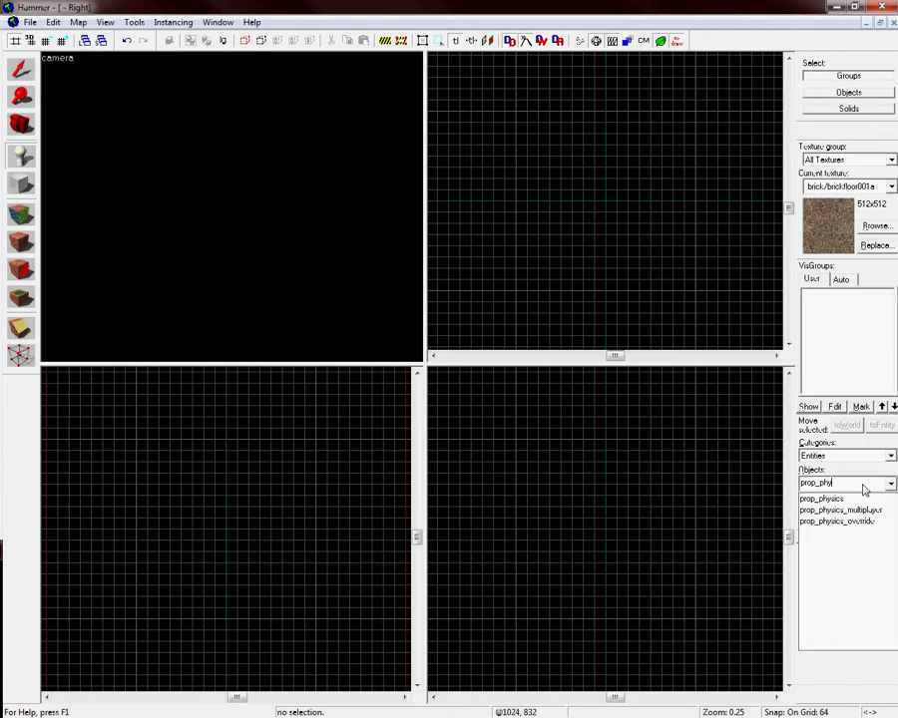
{"action": "type", "text": "sics"}
{"action": "key", "text": "Return"}
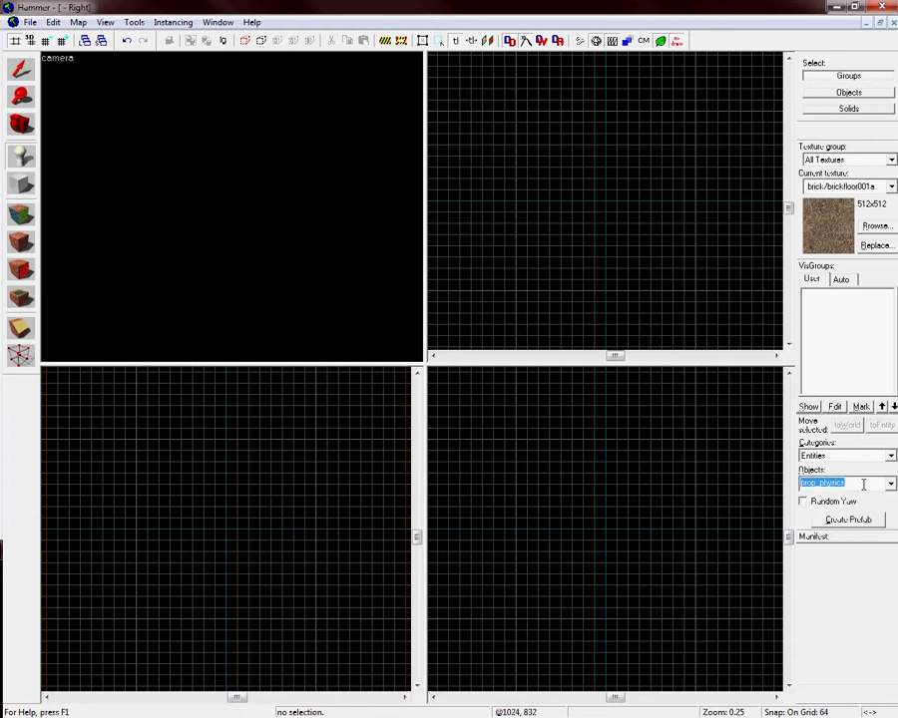
{"action": "left_click", "coordinate": [606, 201]}
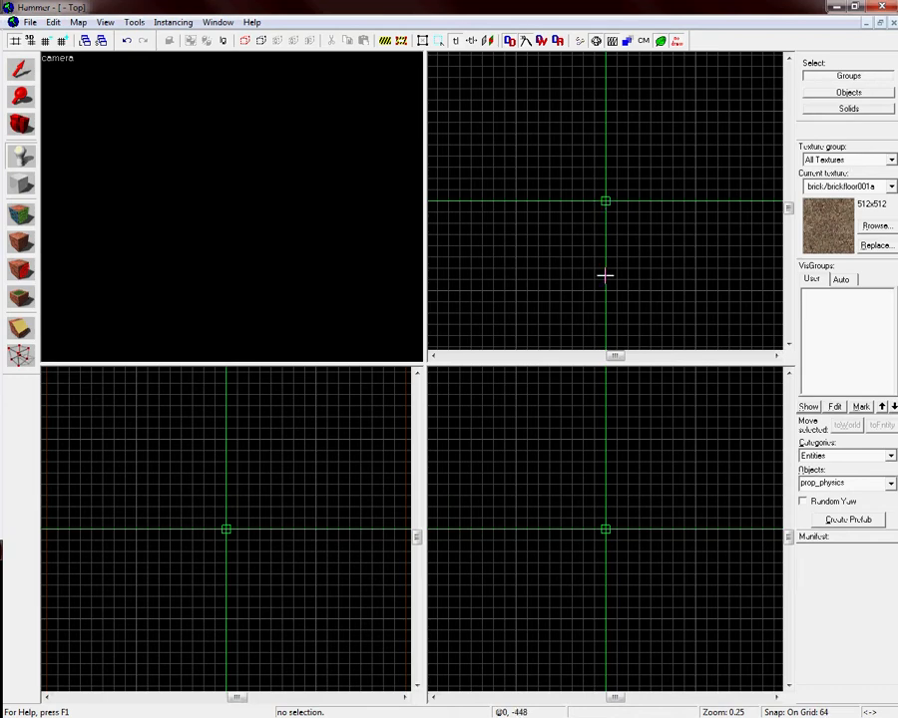
{"action": "key", "text": "Return"}
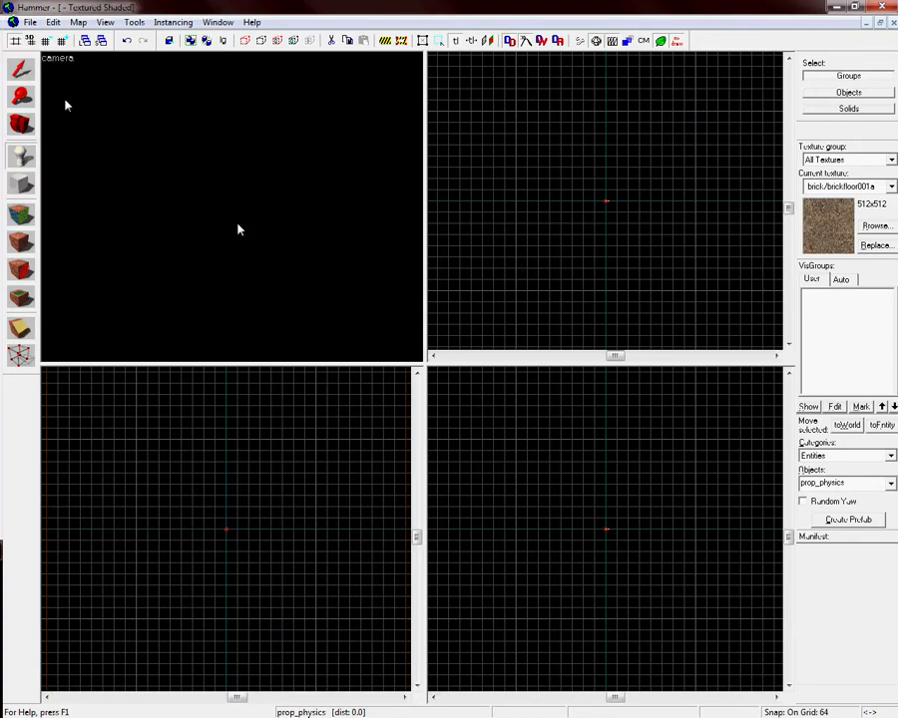
Step: Assign models/props/metal_box.mdl as the world model of the placed prop_physics entity
{"action": "left_click", "coordinate": [17, 73]}
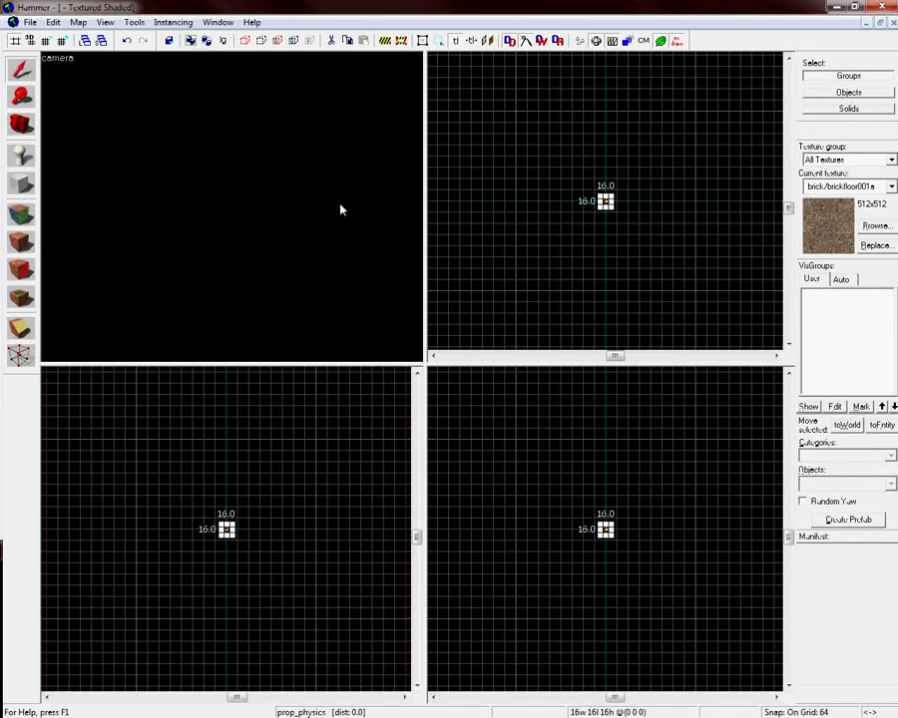
{"action": "scroll", "coordinate": [341, 210], "scroll_direction": "down", "scroll_amount": 2}
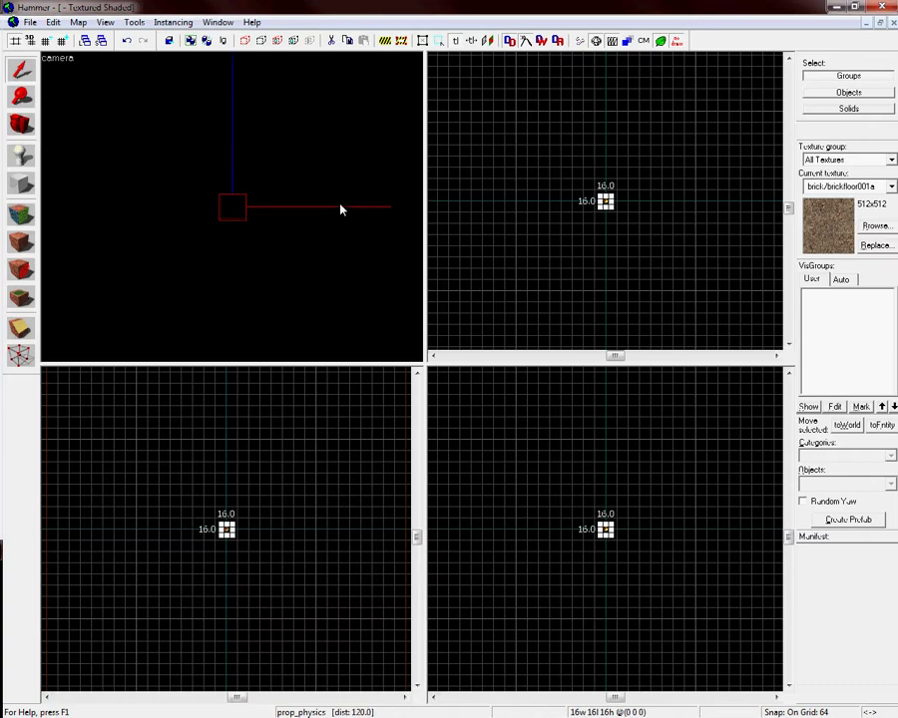
{"action": "double_click", "coordinate": [237, 214]}
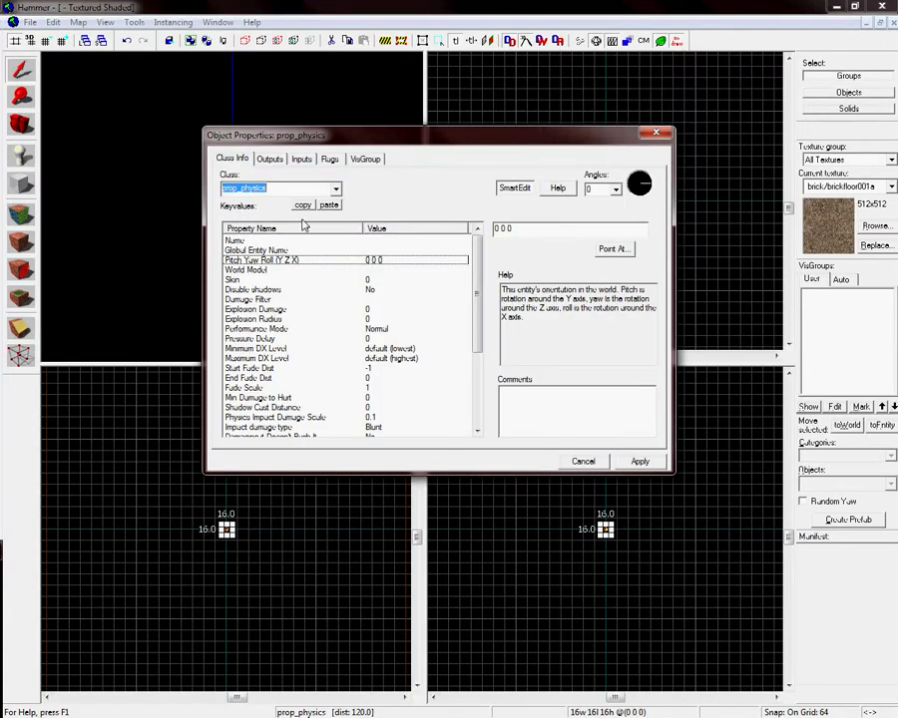
{"action": "left_click", "coordinate": [278, 271]}
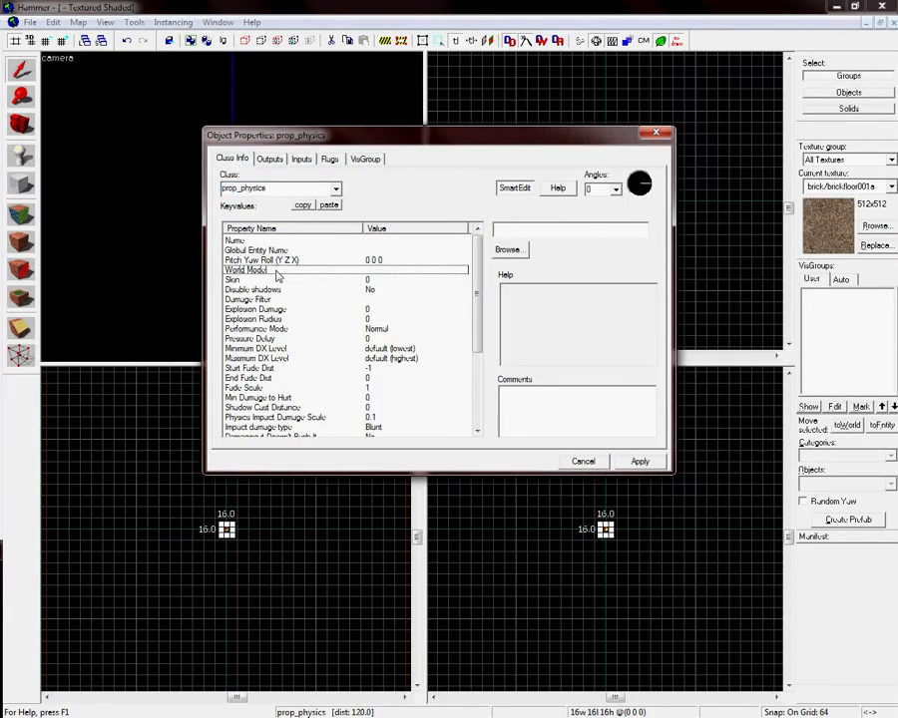
{"action": "left_click", "coordinate": [507, 249]}
{"action": "type", "text": "me"}
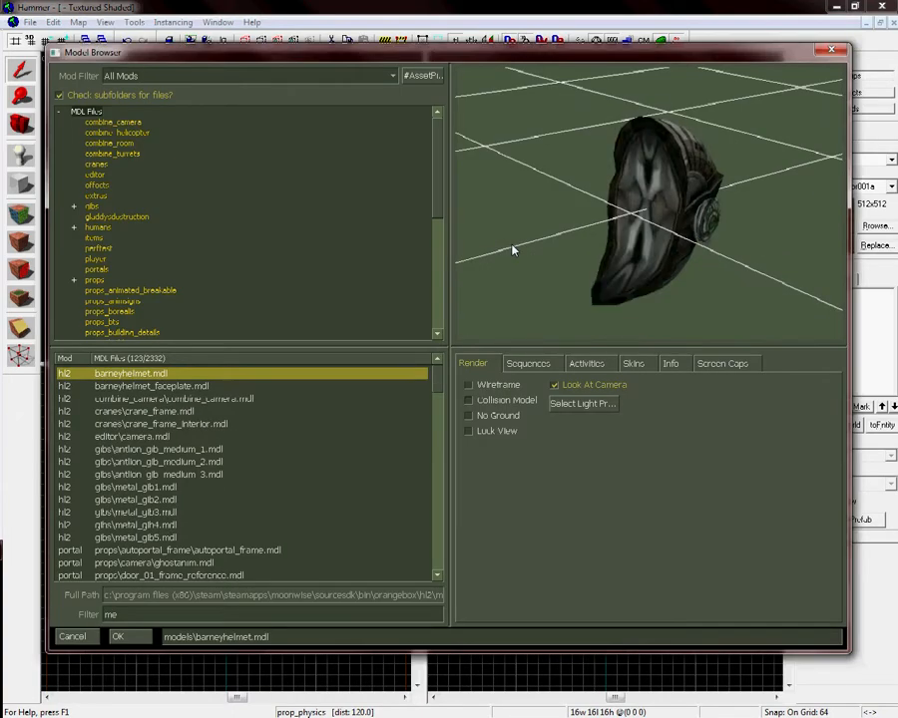
{"action": "type", "text": "tal_"}
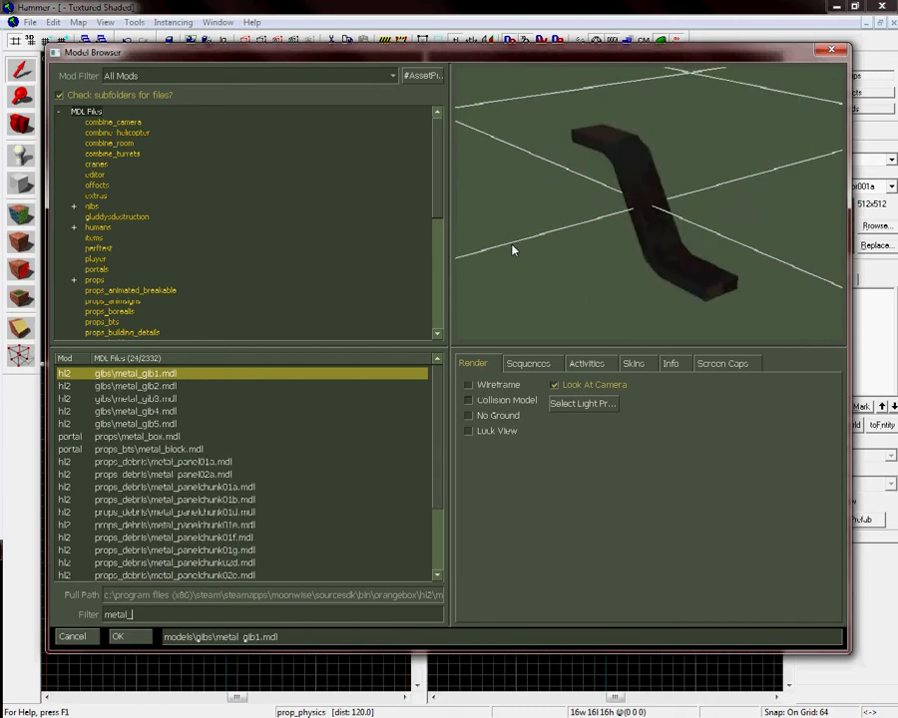
{"action": "type", "text": "b"}
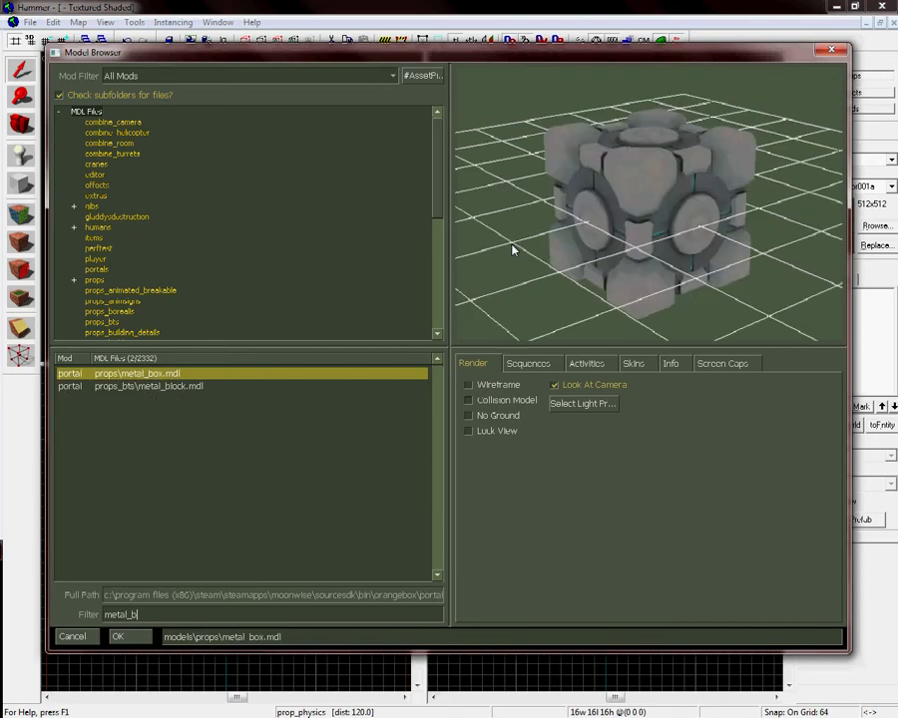
{"action": "type", "text": "ox"}
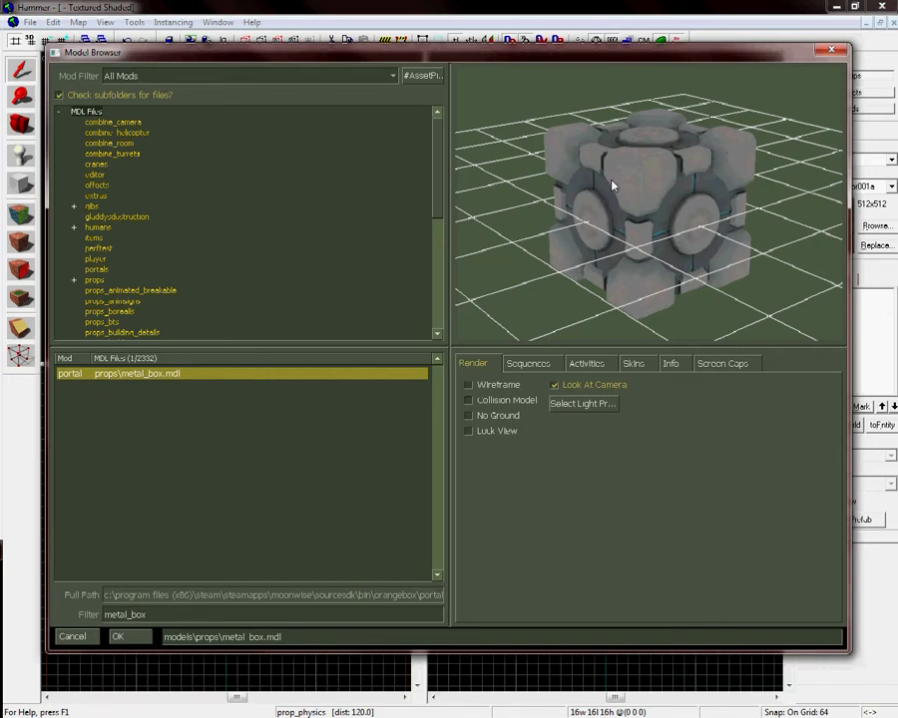
{"action": "left_click_drag", "start_coordinate": [576, 252], "coordinate": [596, 226]}
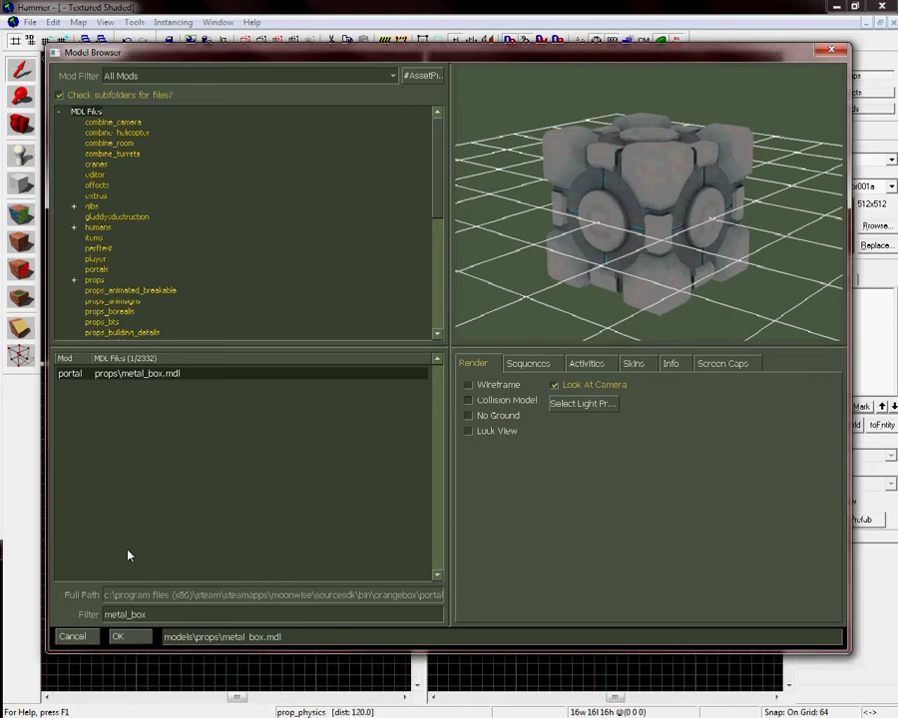
{"action": "left_click", "coordinate": [127, 639]}
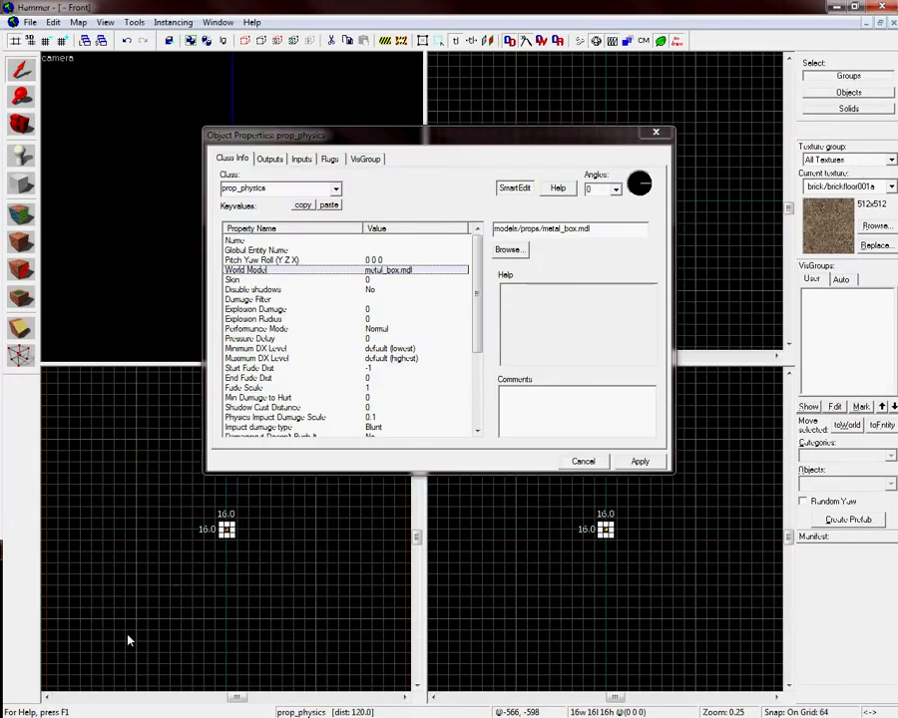
Step: Name the entity Weighted_Storage_Cube_&i, apply its object properties and close them
{"action": "left_click", "coordinate": [377, 243]}
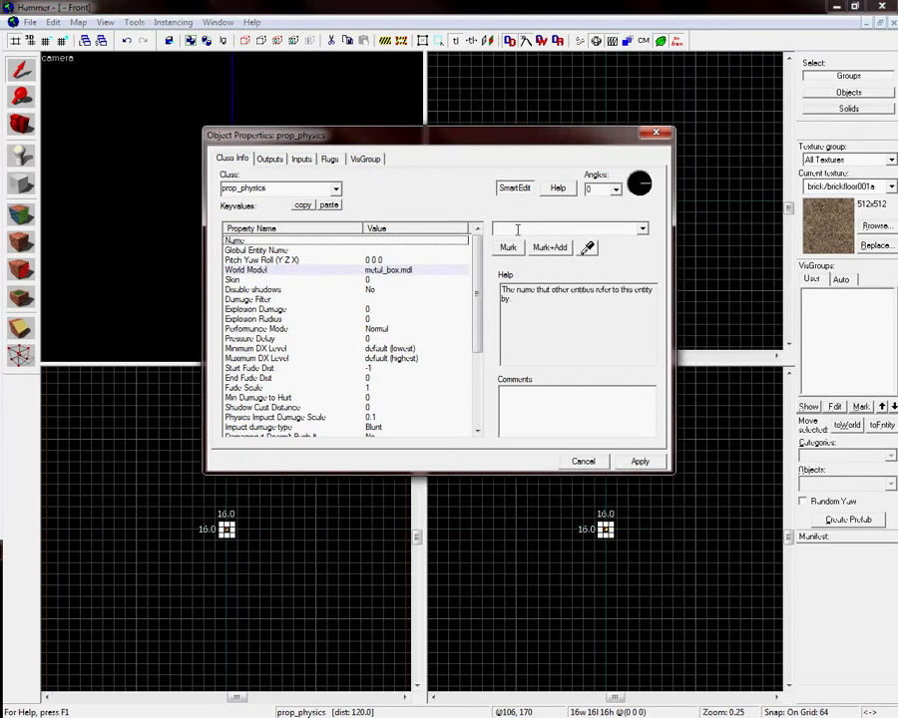
{"action": "type", "text": "Weighted"}
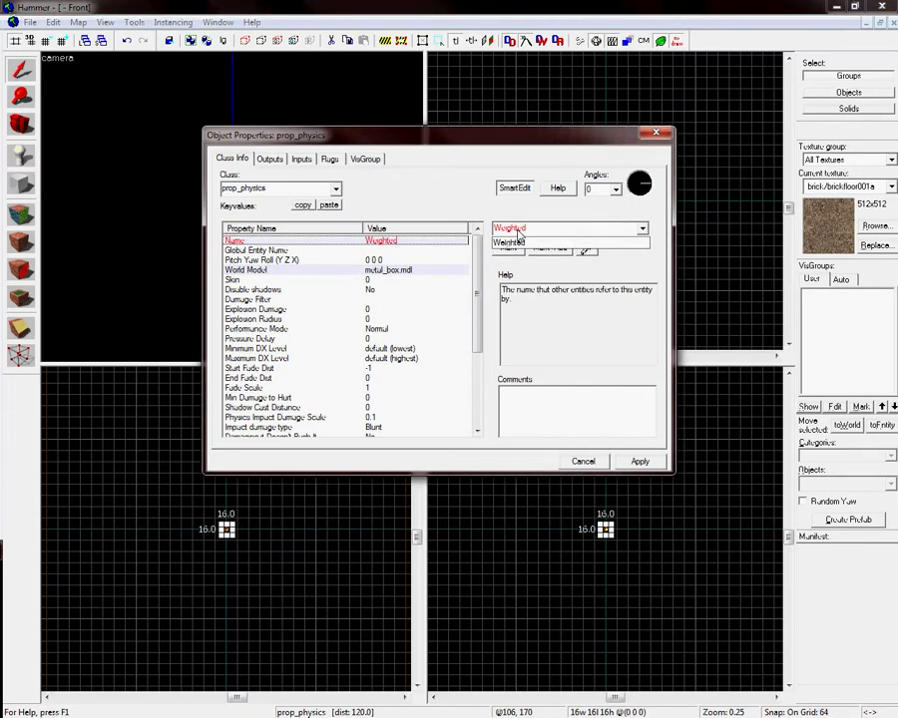
{"action": "type", "text": " Storage Cube"}
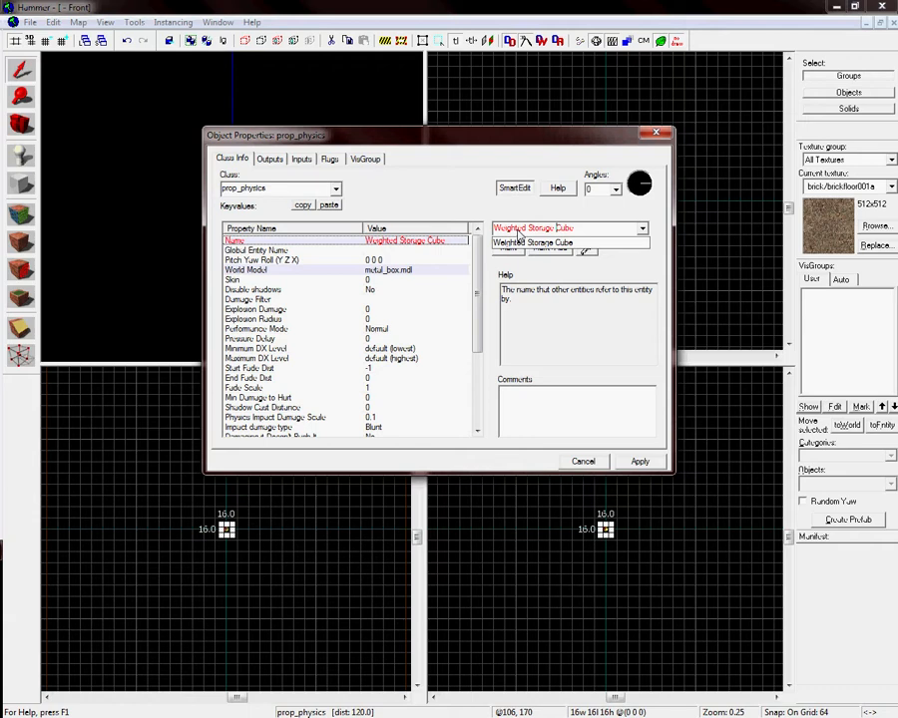
{"action": "key", "text": "BackSpace"}
{"action": "type", "text": "_"}
{"action": "key", "text": "BackSpace"}
{"action": "type", "text": "_"}
{"action": "key", "text": "Right"}
{"action": "key", "text": "Right"}
{"action": "key", "text": "Right"}
{"action": "key", "text": "Right"}
{"action": "key", "text": "Right"}
{"action": "key", "text": "Right"}
{"action": "key", "text": "Right"}
{"action": "key", "text": "Right"}
{"action": "key", "text": "Right"}
{"action": "key", "text": "Right"}
{"action": "key", "text": "Right"}
{"action": "key", "text": "Right"}
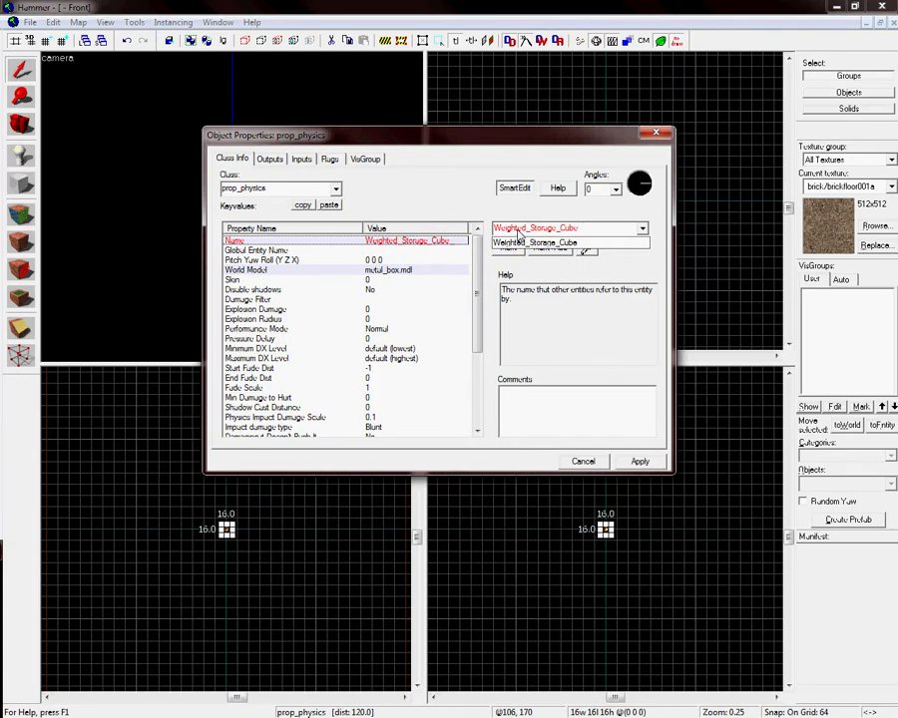
{"action": "type", "text": "_&1"}
{"action": "key", "text": "BackSpace"}
{"action": "left_click", "coordinate": [518, 235]}
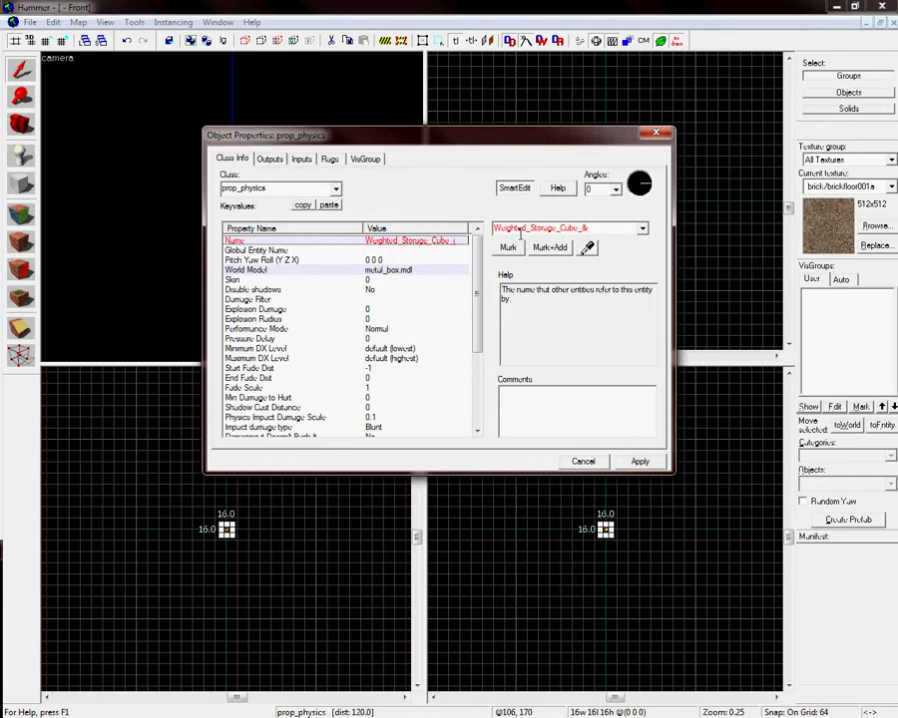
{"action": "left_click", "coordinate": [644, 462]}
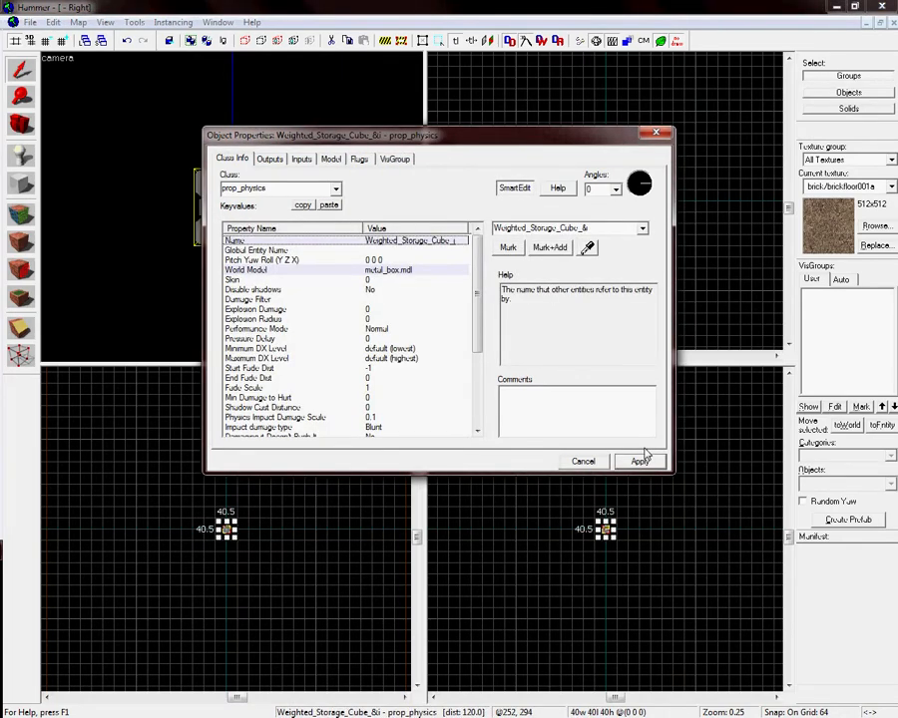
{"action": "left_click", "coordinate": [656, 133]}
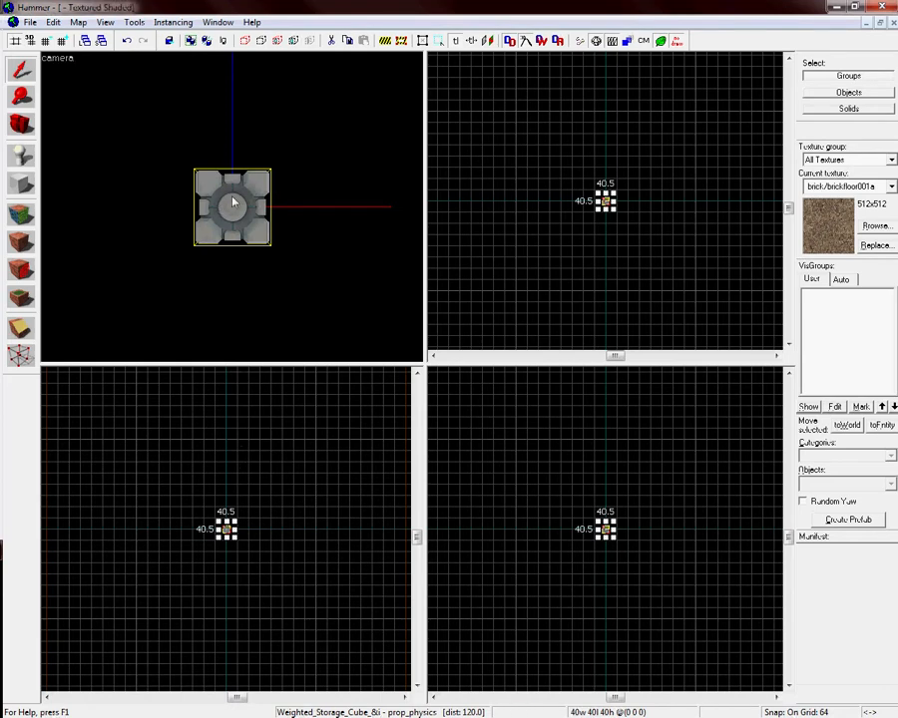
Step: Create a prefab from the selected cube and save it as Weighted_Storage_Cube.vmf in the My Portal Prefabs folder
{"action": "scroll", "coordinate": [233, 203], "scroll_direction": "up", "scroll_amount": 3}
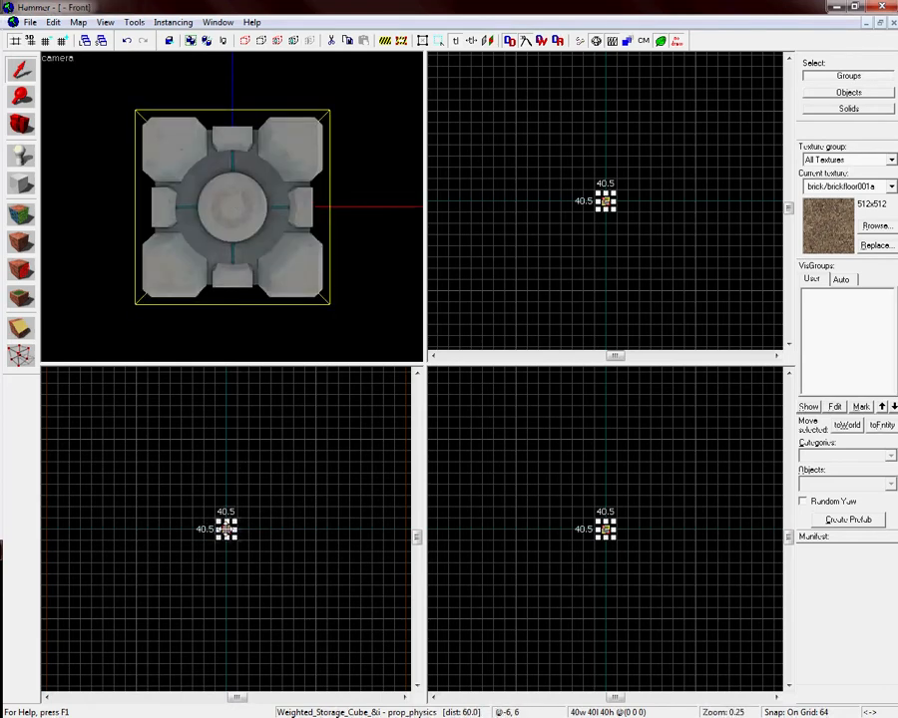
{"action": "scroll", "coordinate": [227, 529], "scroll_direction": "up", "scroll_amount": 3}
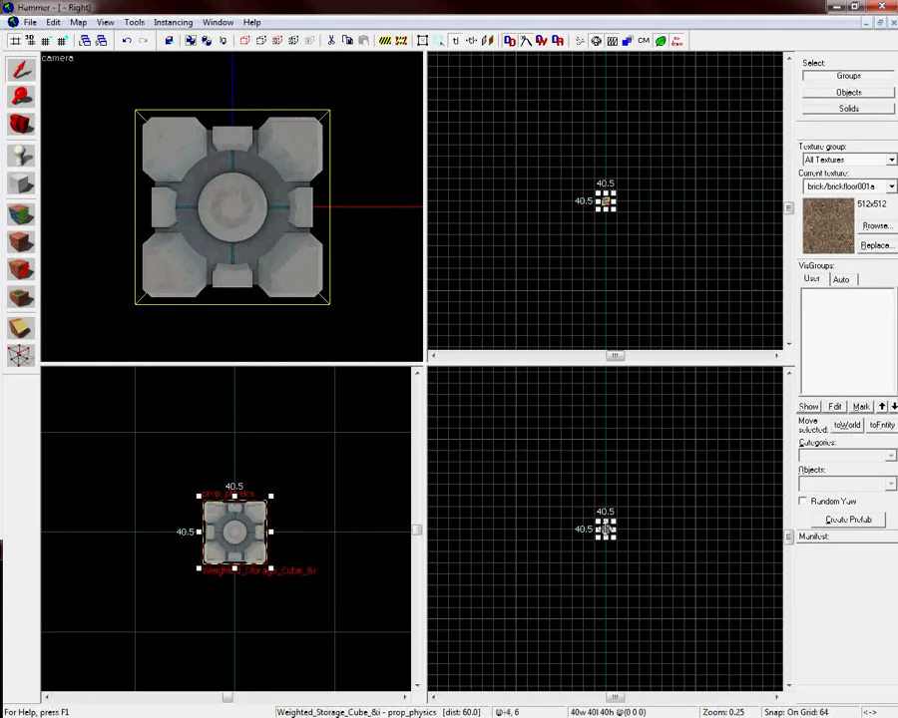
{"action": "scroll", "coordinate": [606, 529], "scroll_direction": "up", "scroll_amount": 3}
{"action": "scroll", "coordinate": [605, 202], "scroll_direction": "up", "scroll_amount": 6}
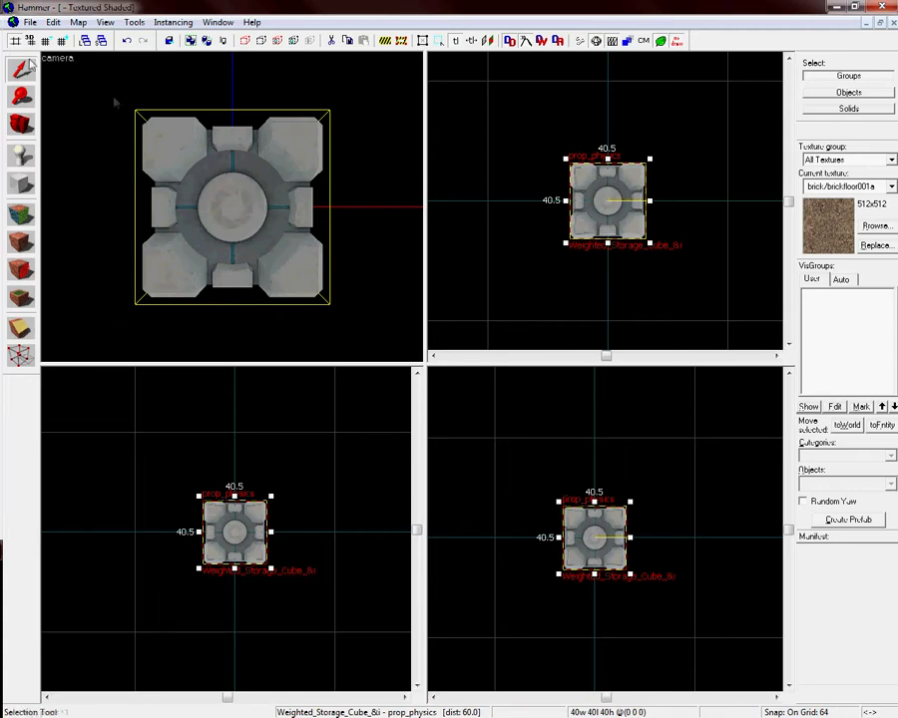
{"action": "left_click", "coordinate": [361, 164]}
{"action": "left_click", "coordinate": [230, 198]}
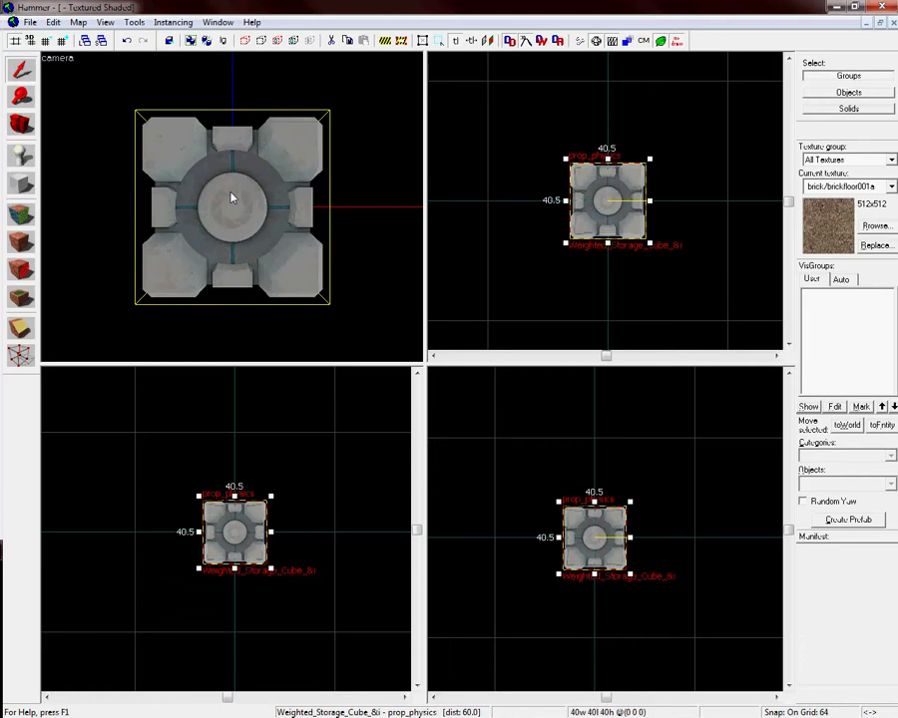
{"action": "left_click", "coordinate": [838, 520]}
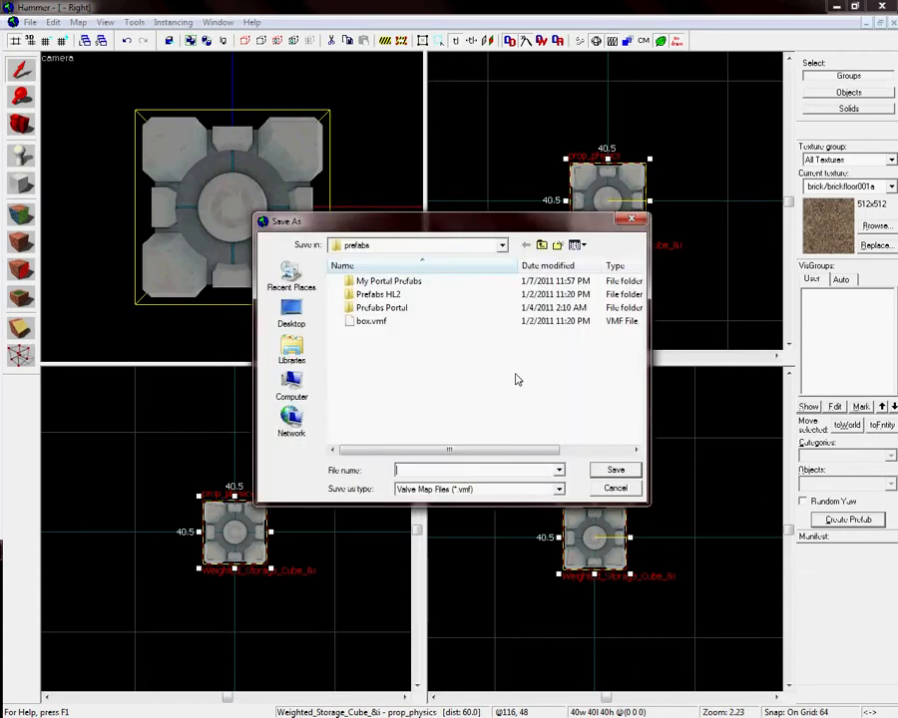
{"action": "left_click", "coordinate": [425, 285]}
{"action": "double_click", "coordinate": [425, 285]}
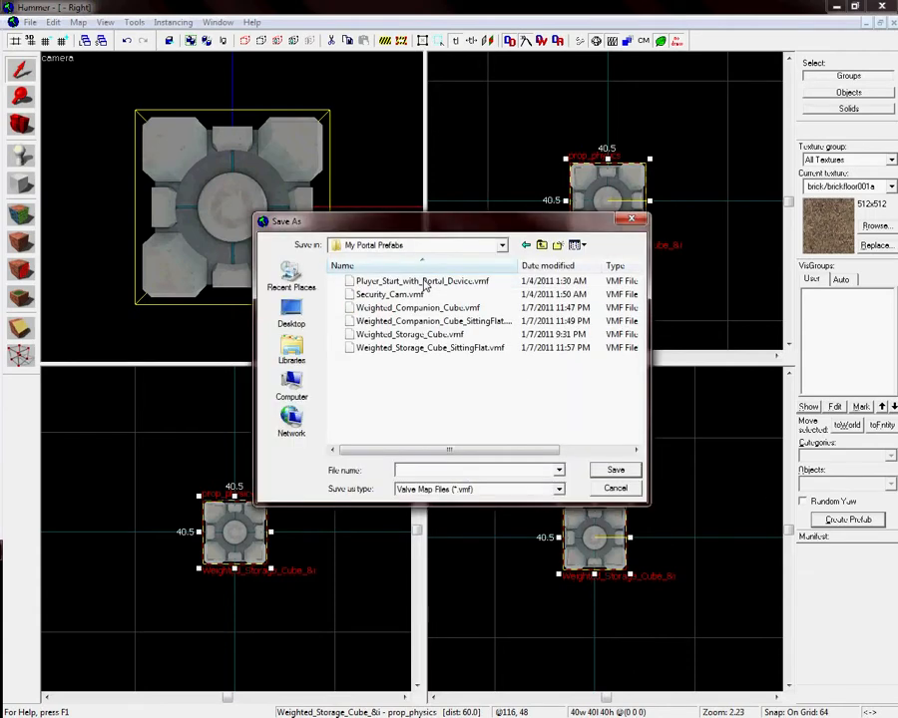
{"action": "left_click", "coordinate": [431, 336]}
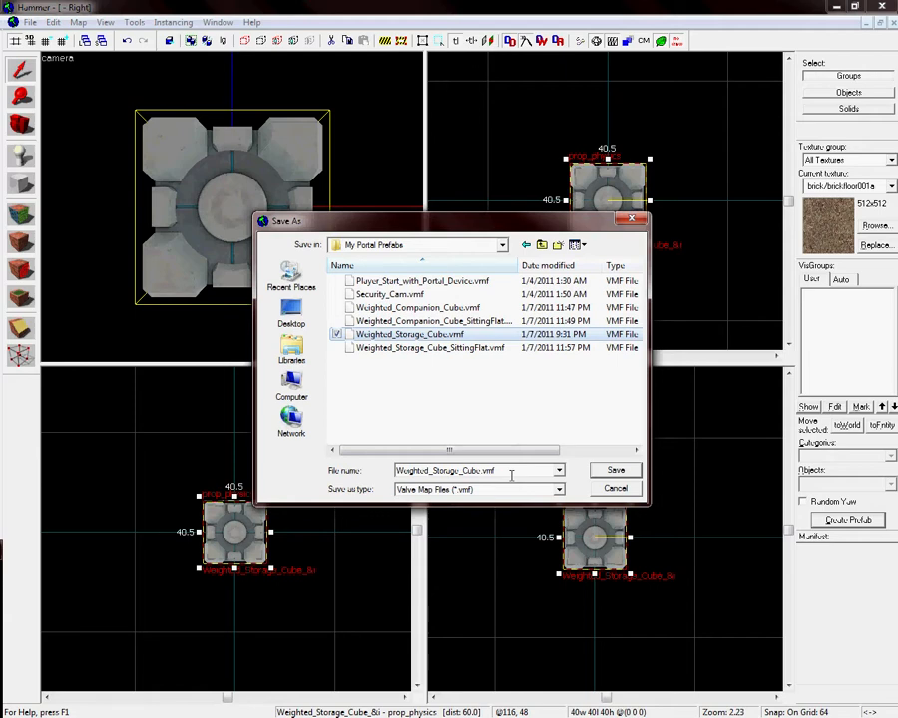
{"action": "left_click", "coordinate": [605, 471]}
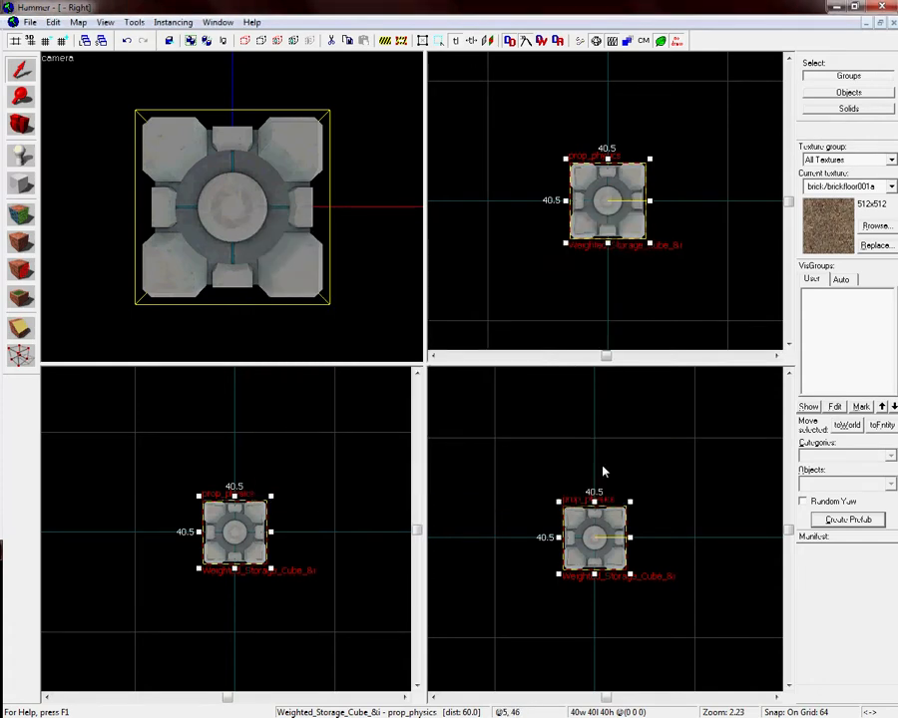
Step: Start a new map and make tools/toolsnodraw the current texture for the Block tool
{"action": "left_click", "coordinate": [30, 22]}
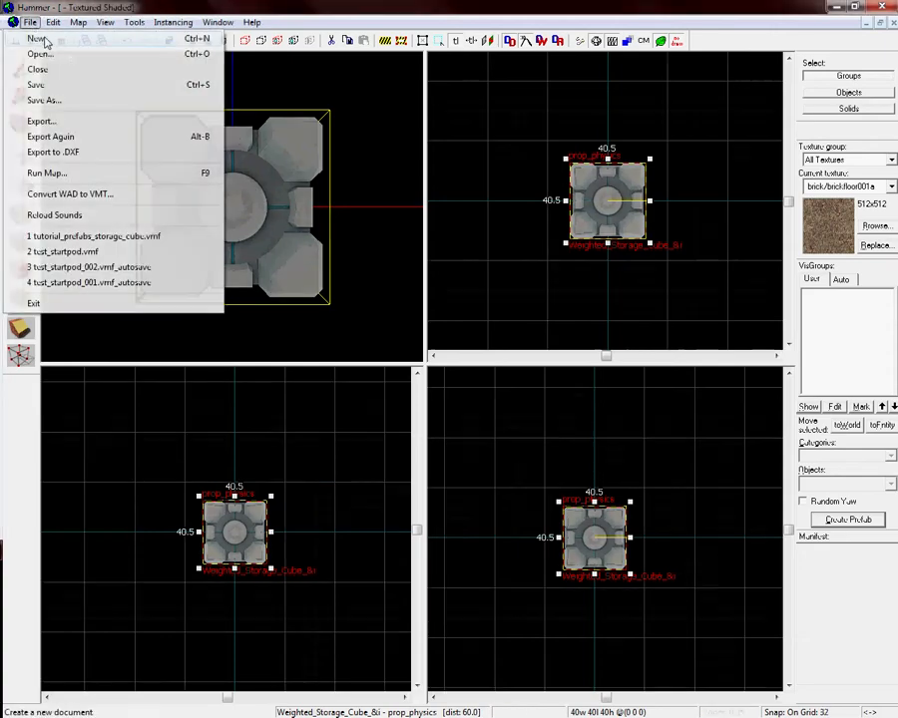
{"action": "left_click", "coordinate": [36, 37]}
{"action": "left_click", "coordinate": [876, 226]}
{"action": "type", "text": "no clip"}
{"action": "key", "text": "BackSpace"}
{"action": "key", "text": "BackSpace"}
{"action": "key", "text": "BackSpace"}
{"action": "key", "text": "BackSpace"}
{"action": "type", "text": "draw"}
{"action": "double_click", "coordinate": [117, 261]}
{"action": "left_click", "coordinate": [26, 187]}
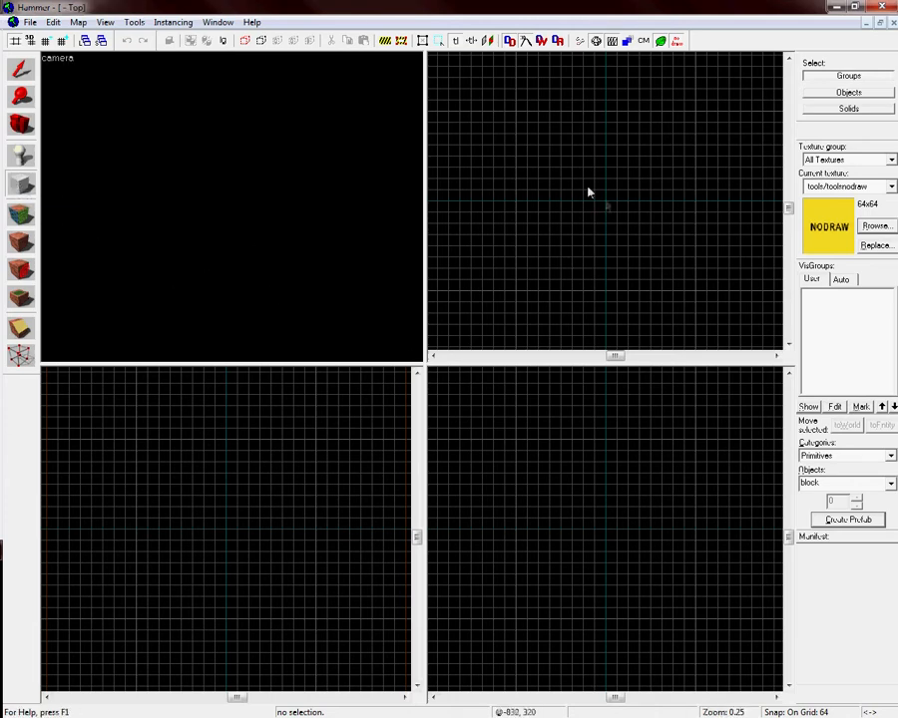
Step: Draw a nodraw block centred on the origin in the top view and raise it to room height
{"action": "left_click_drag", "start_coordinate": [564, 163], "coordinate": [653, 253]}
{"action": "left_click_drag", "start_coordinate": [605, 516], "coordinate": [598, 443]}
{"action": "key", "text": "Return"}
Step: Make the nodraw block hollow with a negative wall thickness so its walls extend outward
{"action": "left_click", "coordinate": [82, 26]}
{"action": "mouse_move", "coordinate": [124, 28]}
{"action": "left_click", "coordinate": [123, 56]}
{"action": "left_click", "coordinate": [366, 363]}
{"action": "type", "text": "-"}
{"action": "key", "text": "Return"}
Step: Select the four inner wall faces of the hollow room for texture application
{"action": "left_click", "coordinate": [20, 68]}
{"action": "scroll", "coordinate": [257, 257], "scroll_direction": "down", "scroll_amount": 2}
{"action": "key", "text": "z"}
{"action": "key", "text": "z"}
{"action": "left_click", "coordinate": [20, 214]}
{"action": "key", "text": "z"}
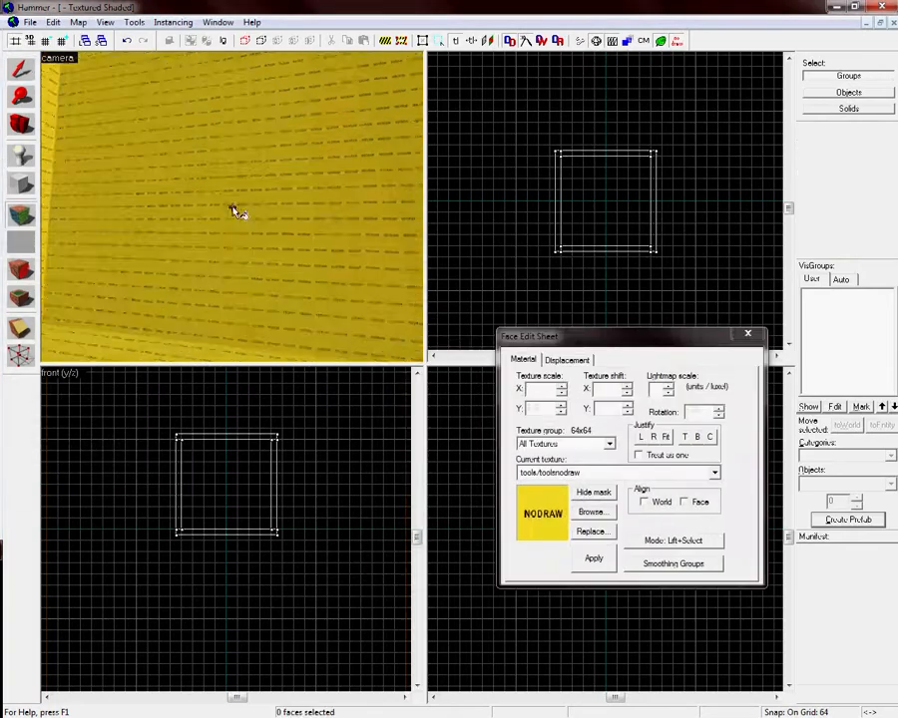
{"action": "left_click", "coordinate": [232, 207], "text": "ctrl"}
{"action": "left_click", "coordinate": [232, 207], "text": "ctrl"}
{"action": "left_click", "coordinate": [232, 208], "text": "ctrl"}
{"action": "left_click", "coordinate": [233, 208], "text": "ctrl"}
Step: Filter the textures by "wall con" and apply concrete/concrete_modular_wall001_gradient02 to the four selected wall faces
{"action": "left_click", "coordinate": [716, 474]}
{"action": "left_click", "coordinate": [603, 519]}
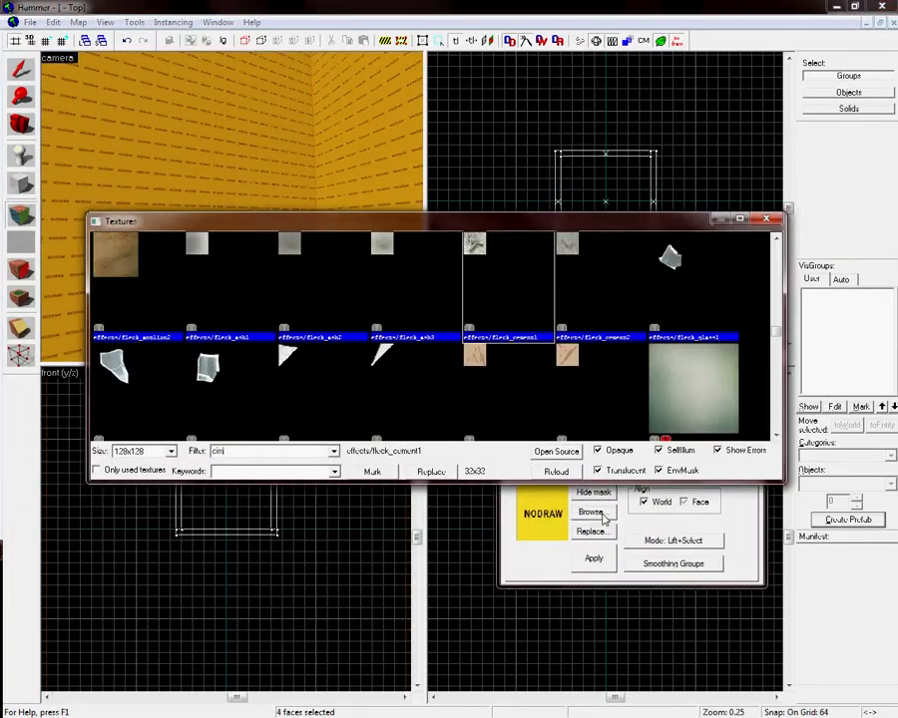
{"action": "type", "text": "wall con"}
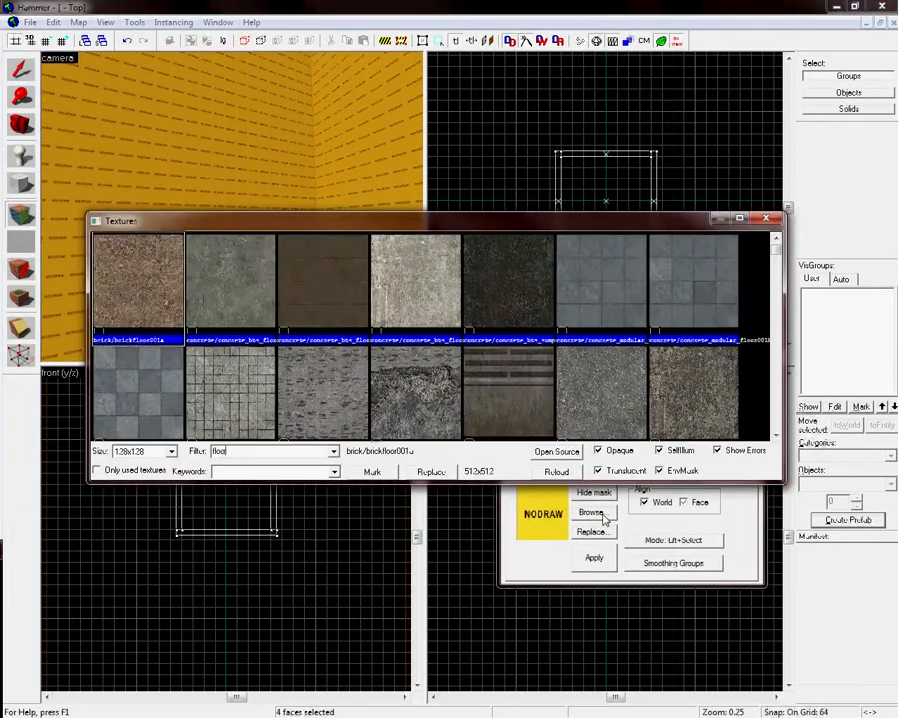
{"action": "left_click", "coordinate": [589, 300]}
{"action": "double_click", "coordinate": [160, 389]}
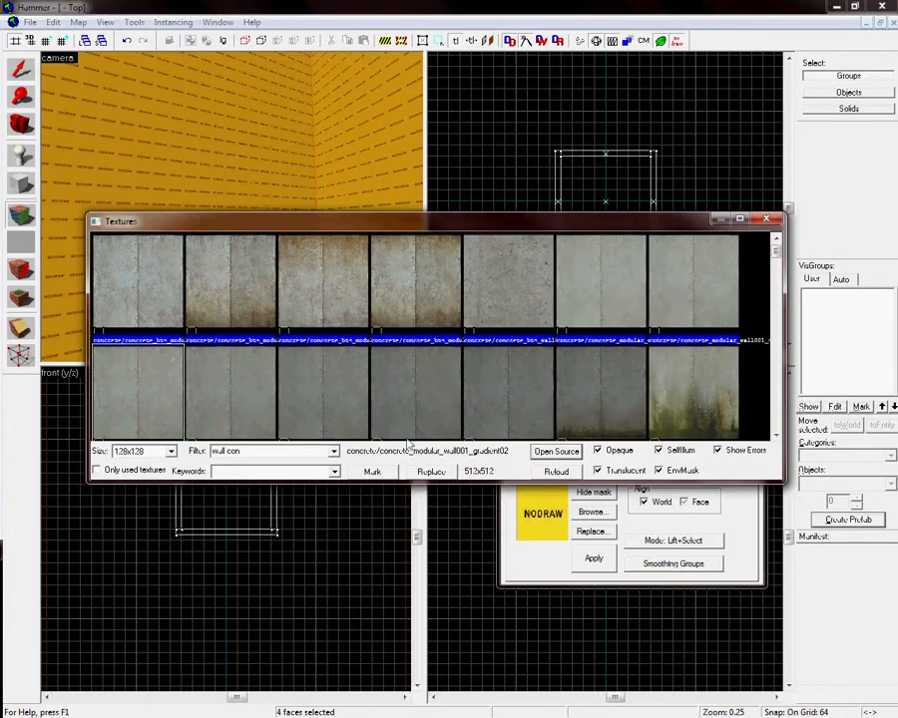
{"action": "left_click", "coordinate": [599, 555]}
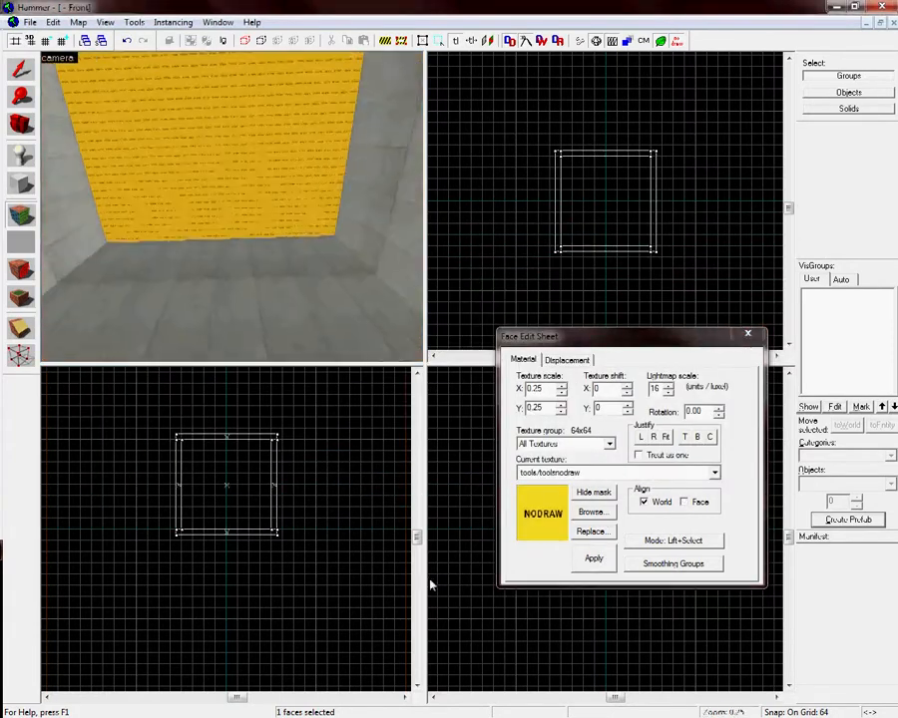
Step: Filter the textures by "ceiling" and apply concrete/concrete_modular_ceiling001a to the room's ceiling face
{"action": "left_click", "coordinate": [592, 511]}
{"action": "type", "text": "floor"}
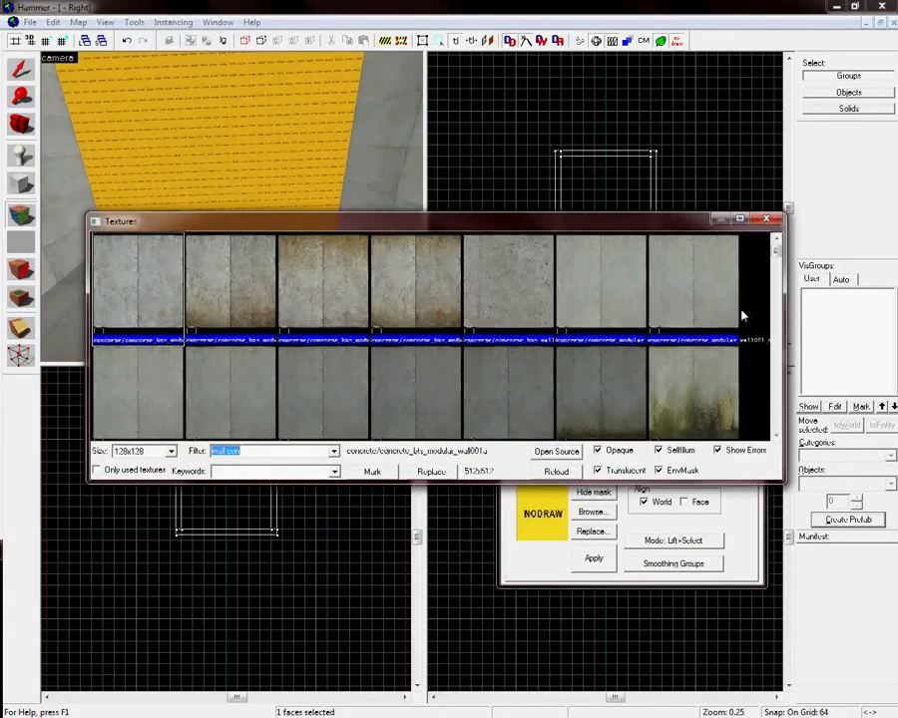
{"action": "key", "text": "BackSpace"}
{"action": "key", "text": "BackSpace"}
{"action": "key", "text": "BackSpace"}
{"action": "key", "text": "BackSpace"}
{"action": "key", "text": "BackSpace"}
{"action": "type", "text": "ceiling"}
{"action": "double_click", "coordinate": [322, 284]}
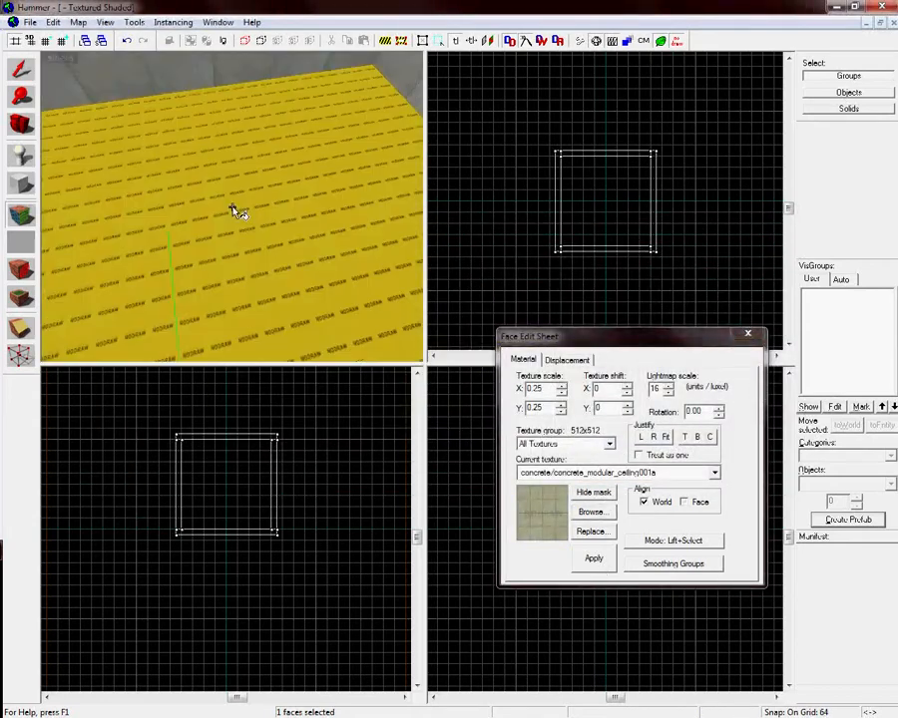
Step: Filter the textures by "floor" and apply a modular concrete floor tile texture to the room's floor face
{"action": "left_click", "coordinate": [592, 511]}
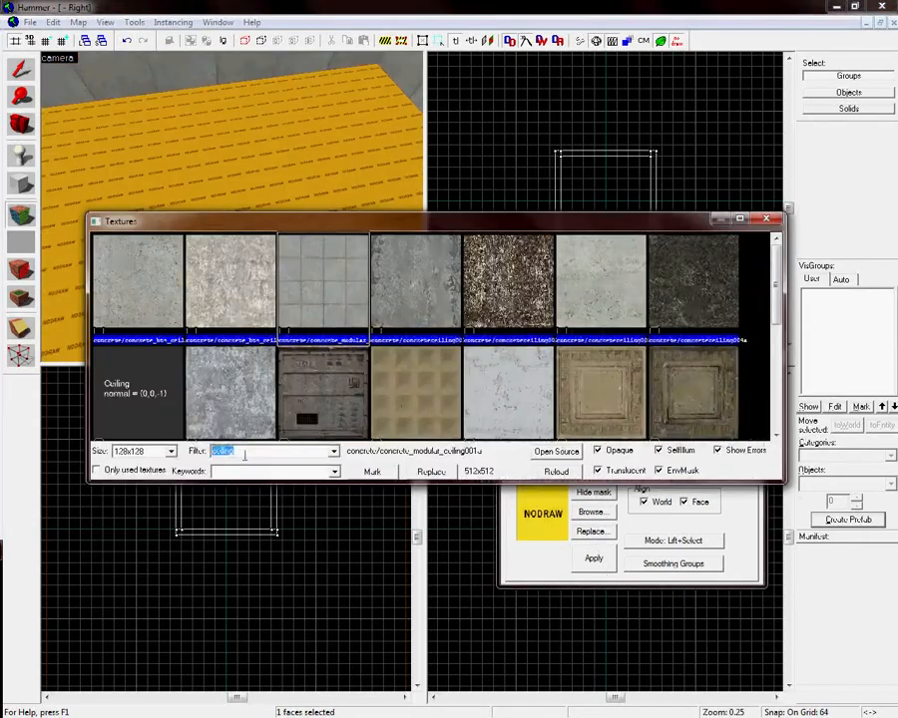
{"action": "type", "text": "floor"}
{"action": "double_click", "coordinate": [342, 328]}
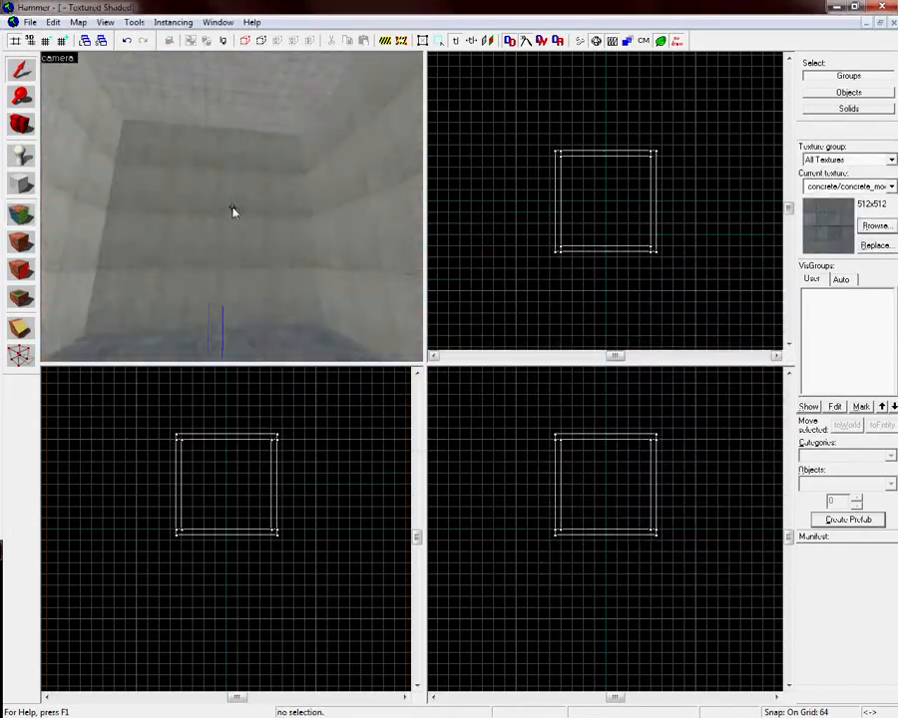
{"action": "key", "text": "z"}
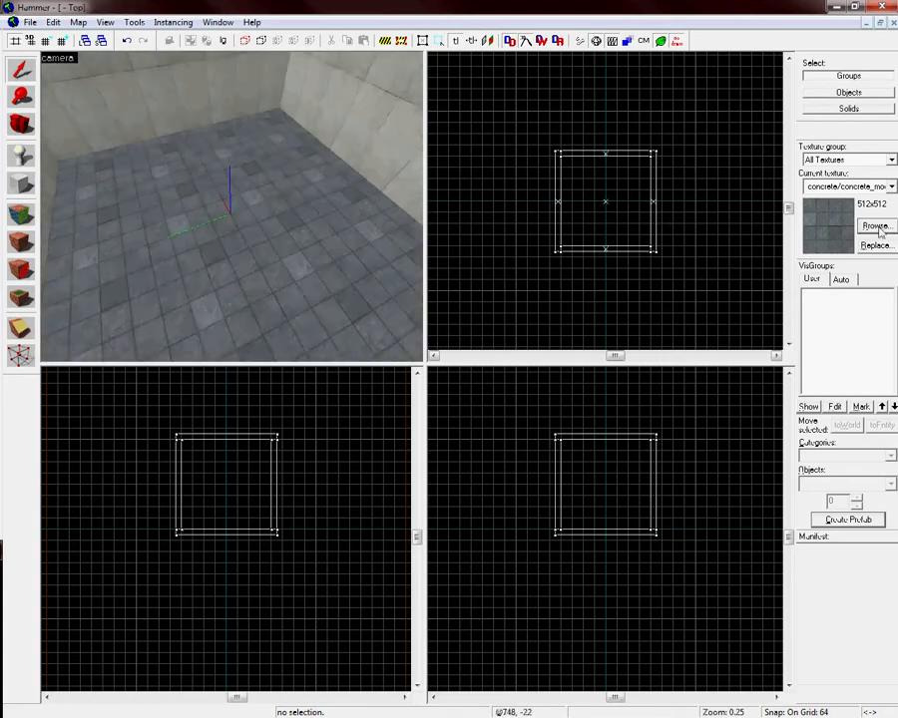
Step: Create a prefab from the whole room and save it as Testing_Simple_Room in the My Portal Prefabs folder
{"action": "left_click", "coordinate": [632, 246]}
{"action": "left_click", "coordinate": [848, 520]}
{"action": "double_click", "coordinate": [389, 281]}
{"action": "left_click", "coordinate": [435, 469]}
{"action": "type", "text": "Simple"}
{"action": "key", "text": "BackSpace"}
{"action": "key", "text": "BackSpace"}
{"action": "key", "text": "BackSpace"}
{"action": "key", "text": "BackSpace"}
{"action": "key", "text": "BackSpace"}
{"action": "key", "text": "BackSpace"}
{"action": "type", "text": "Testing_Simple_Room"}
{"action": "key", "text": "Return"}
{"action": "key", "text": "Escape"}
Step: Place an info_player_start entity at the origin on the room's floor
{"action": "left_click", "coordinate": [24, 160]}
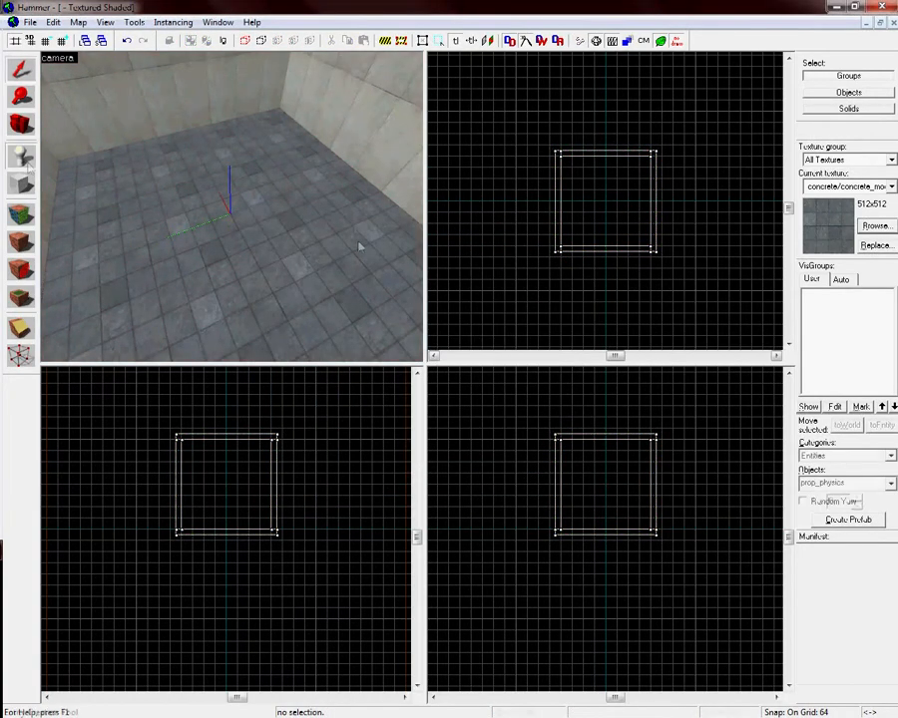
{"action": "left_click", "coordinate": [891, 483]}
{"action": "type", "text": "info_player_start"}
{"action": "key", "text": "Return"}
{"action": "left_click", "coordinate": [606, 200]}
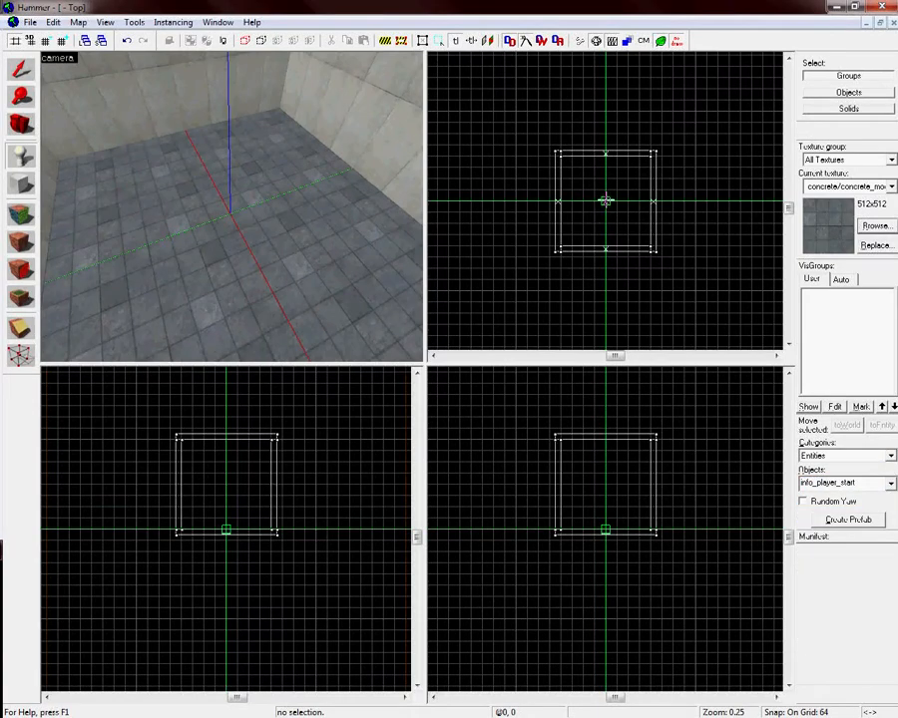
{"action": "key", "text": "Return"}
{"action": "key", "text": "z"}
{"action": "key", "text": "w"}
{"action": "key", "text": "d"}
{"action": "key", "text": "z"}
Step: Reduce the grid snap to 16 and place a weapon_portalgun entity at the player start's torso height
{"action": "left_click", "coordinate": [20, 182]}
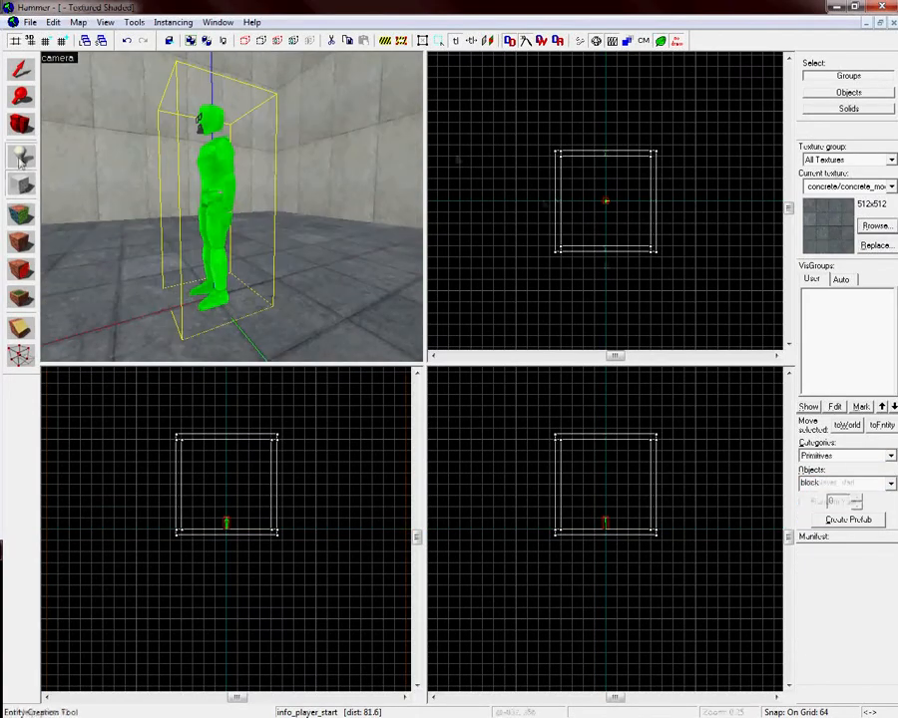
{"action": "left_click", "coordinate": [20, 162]}
{"action": "scroll", "coordinate": [226, 527], "scroll_direction": "up", "scroll_amount": 6}
{"action": "key", "text": "bracketleft"}
{"action": "key", "text": "bracketleft"}
{"action": "left_click_drag", "start_coordinate": [605, 528], "coordinate": [607, 520]}
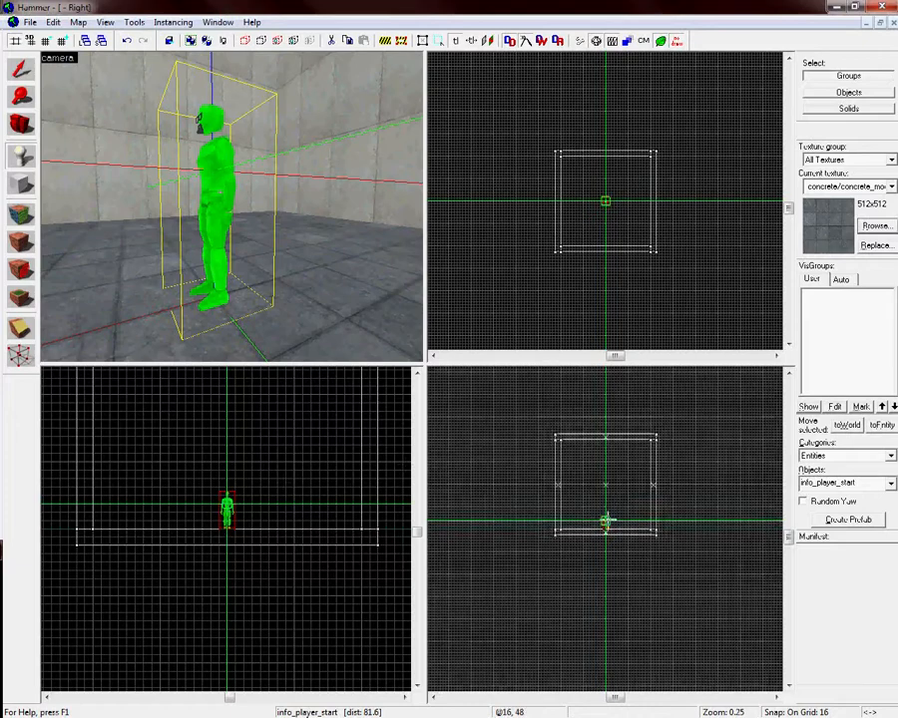
{"action": "scroll", "coordinate": [605, 520], "scroll_direction": "up", "scroll_amount": 10}
{"action": "left_click", "coordinate": [891, 483]}
{"action": "type", "text": "weapon_portalgun"}
{"action": "key", "text": "Return"}
{"action": "left_click", "coordinate": [845, 520]}
{"action": "key", "text": "Escape"}
{"action": "key", "text": "Return"}
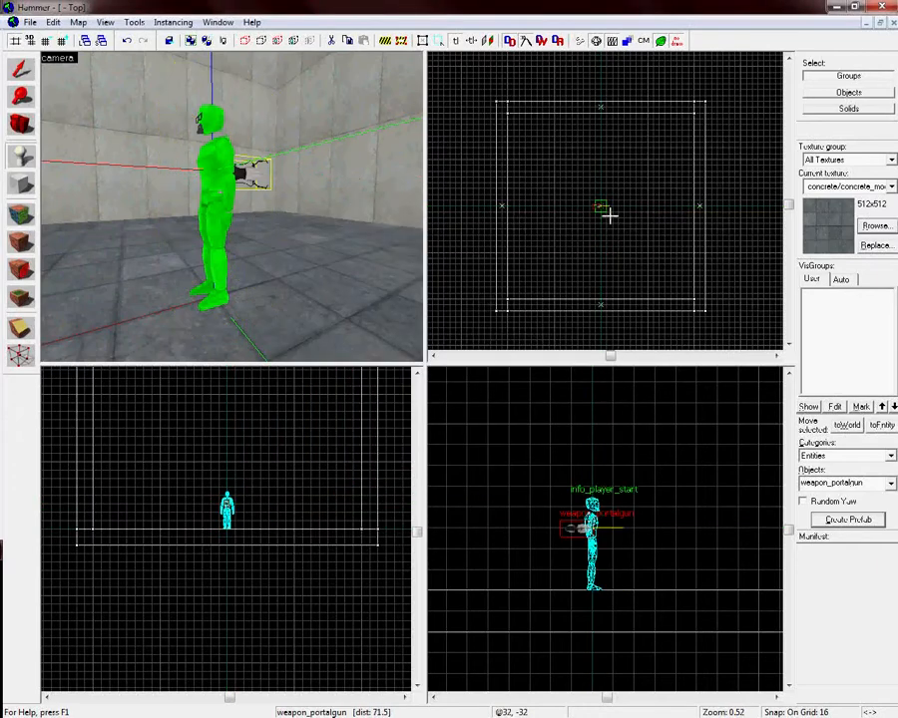
Step: Select the info_player_start and weapon_portalgun entities and group them
{"action": "scroll", "coordinate": [601, 530], "scroll_direction": "up", "scroll_amount": 9}
{"action": "scroll", "coordinate": [603, 207], "scroll_direction": "up", "scroll_amount": 13}
{"action": "key", "text": "Escape"}
{"action": "key", "text": "Escape"}
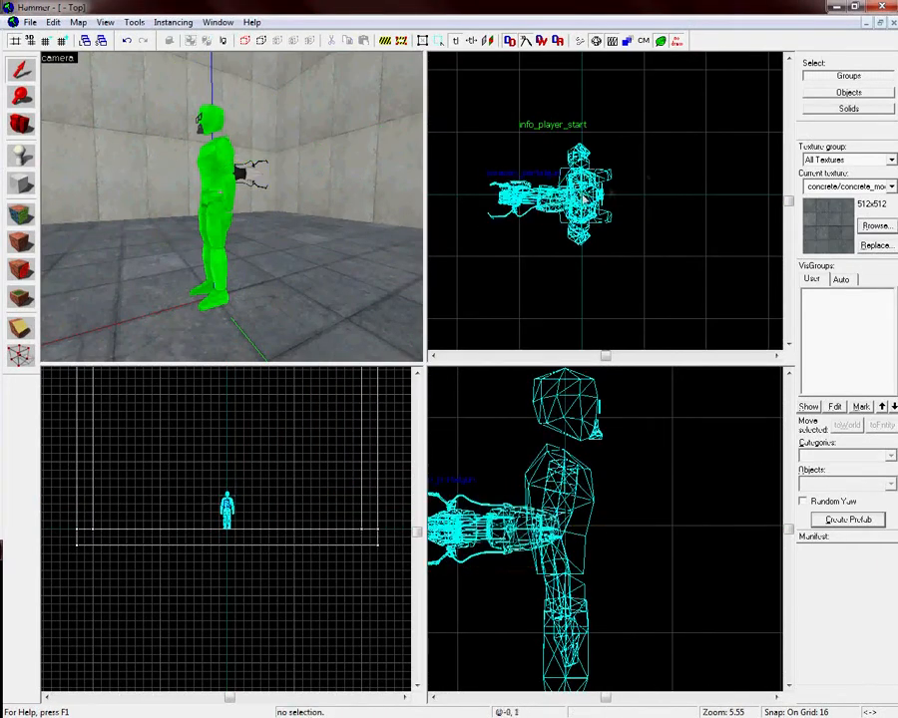
{"action": "left_click", "coordinate": [220, 180]}
{"action": "left_click", "coordinate": [250, 173], "text": "ctrl"}
{"action": "left_click", "coordinate": [134, 23]}
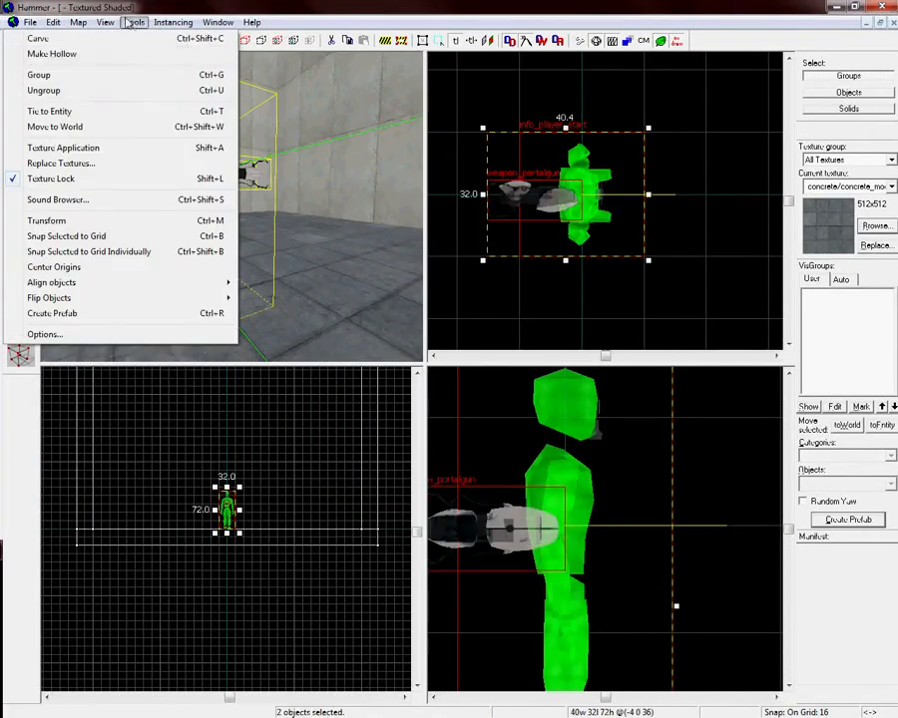
{"action": "left_click", "coordinate": [133, 78]}
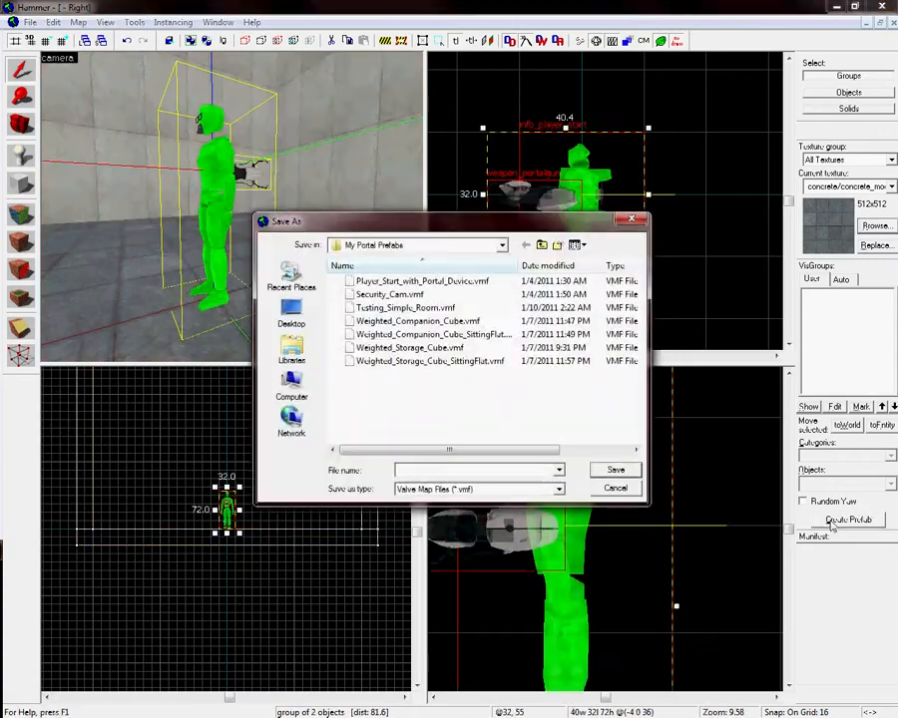
Step: Save the grouped player start and portal gun as the prefab Player_Start_with_Portal_Device.vmf
{"action": "left_click", "coordinate": [389, 278]}
{"action": "left_click", "coordinate": [611, 465]}
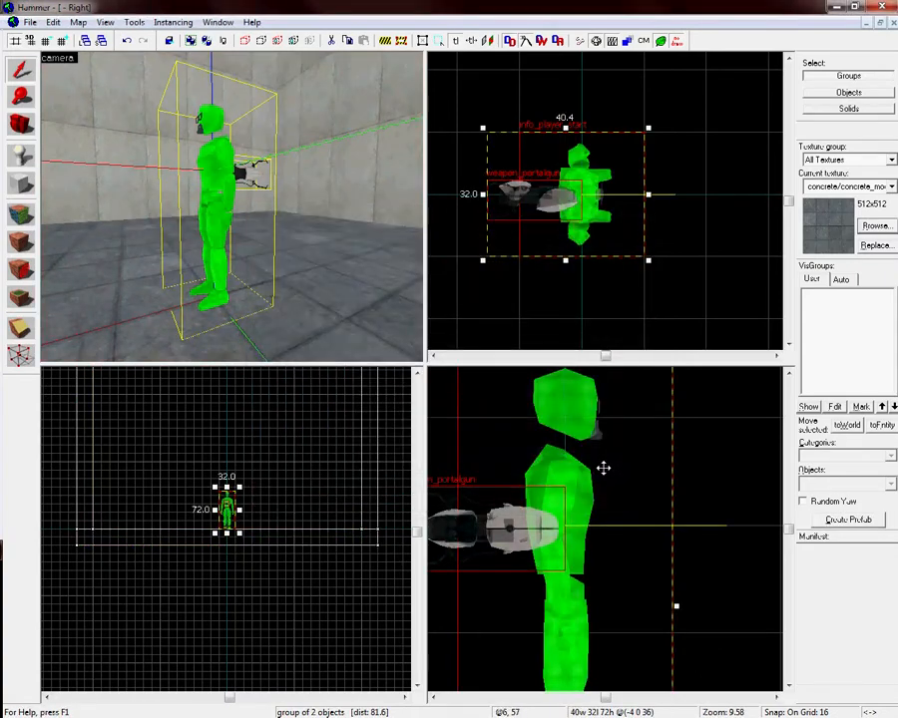
{"action": "key", "text": "z"}
{"action": "key", "text": "z"}
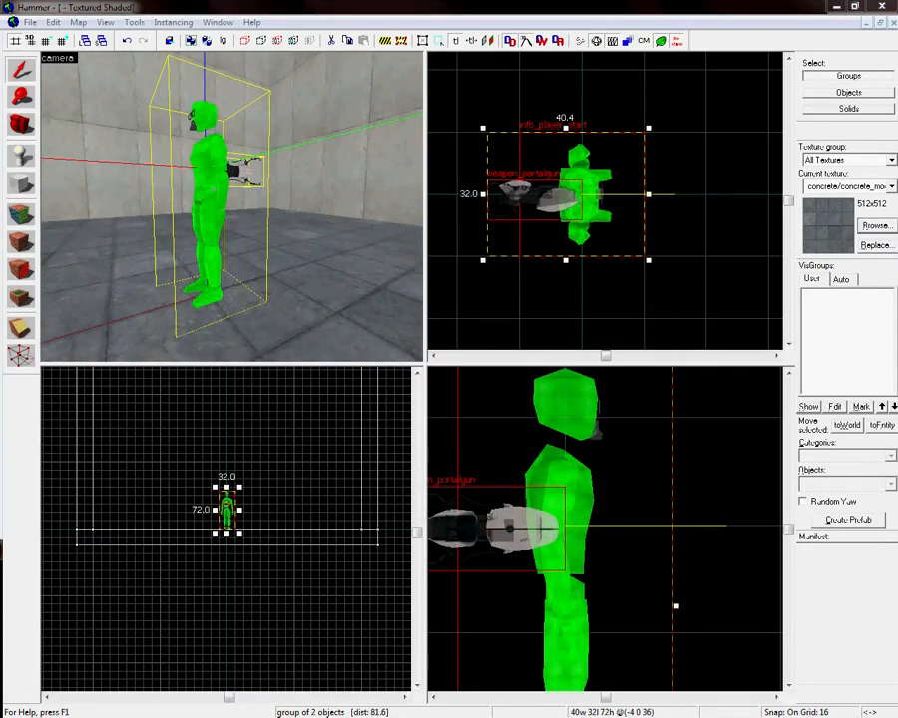
Step: Close the room map without saving its changes and start a new empty map
{"action": "left_click", "coordinate": [891, 27]}
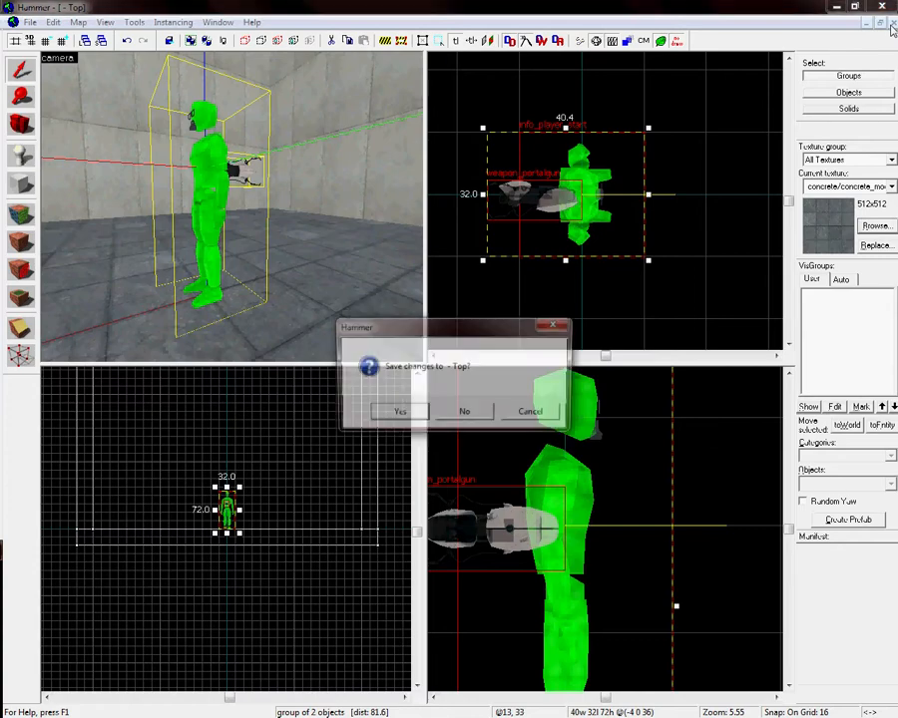
{"action": "left_click", "coordinate": [465, 413]}
{"action": "left_click", "coordinate": [30, 22]}
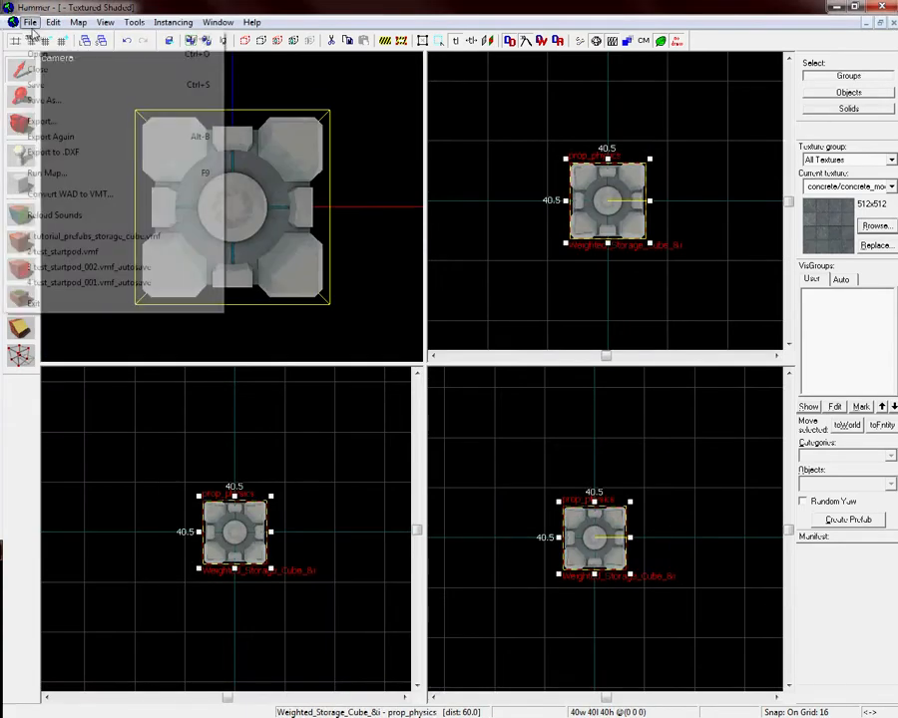
{"action": "left_click", "coordinate": [38, 39]}
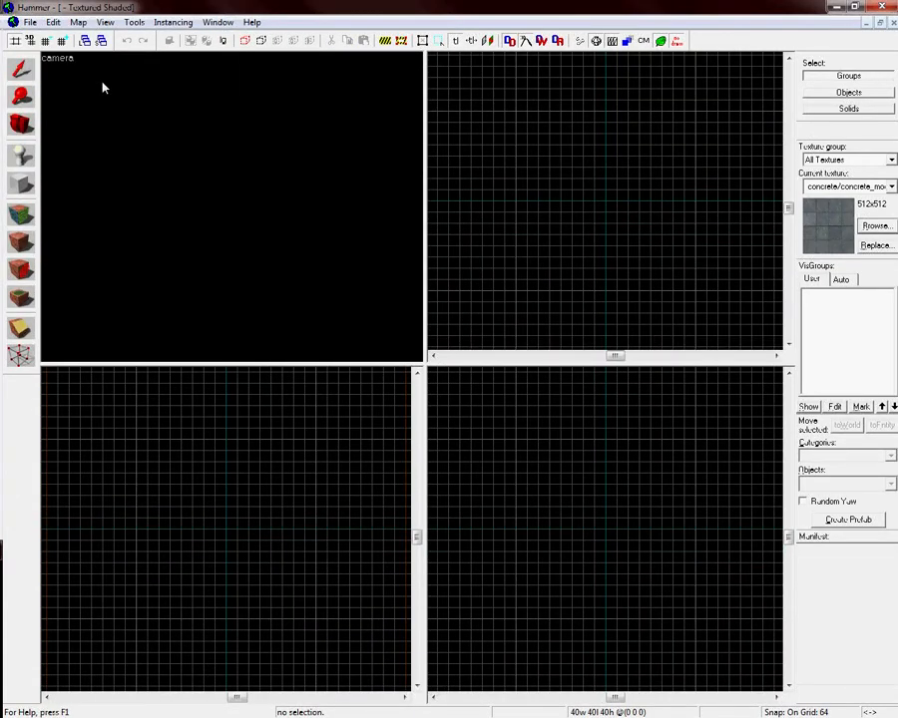
{"action": "left_click", "coordinate": [27, 79]}
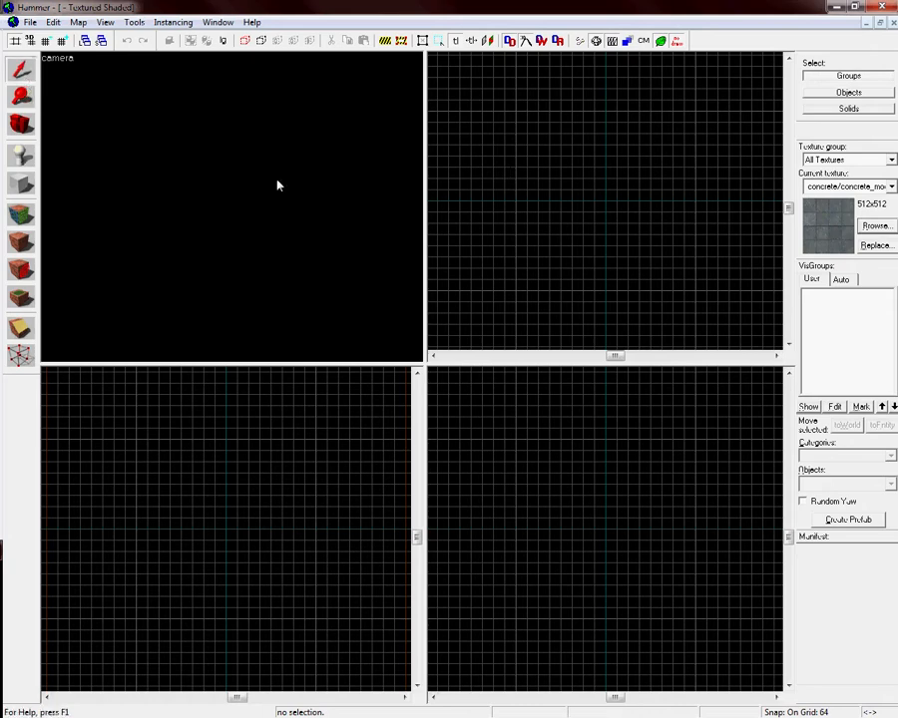
Step: Insert the Testing_Simple_Room prefab from My Portal Prefabs at the origin of the new map
{"action": "left_click", "coordinate": [22, 157]}
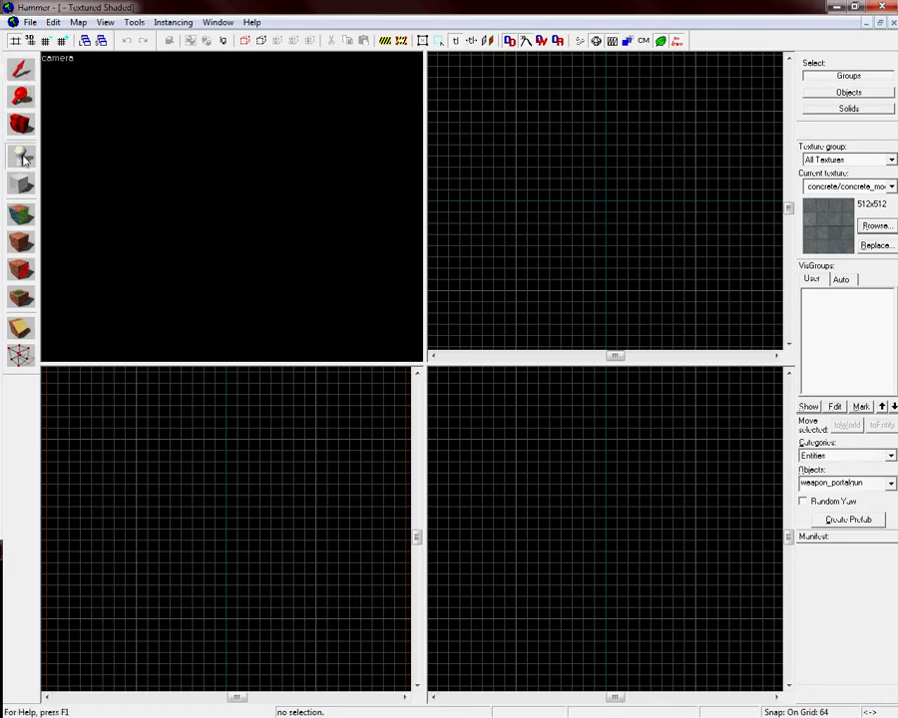
{"action": "left_click", "coordinate": [840, 458]}
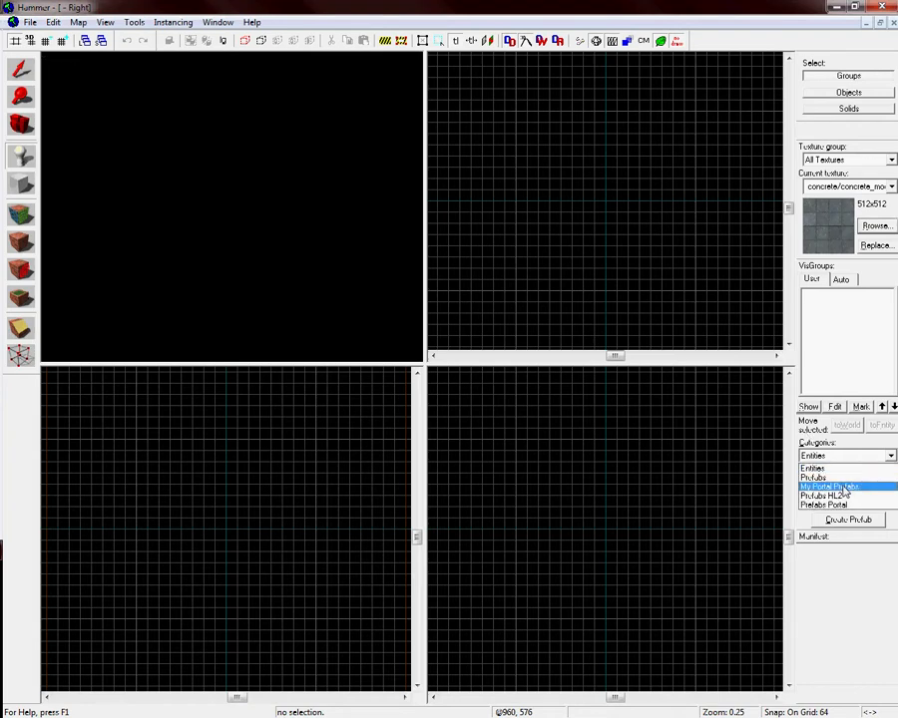
{"action": "left_click", "coordinate": [874, 487]}
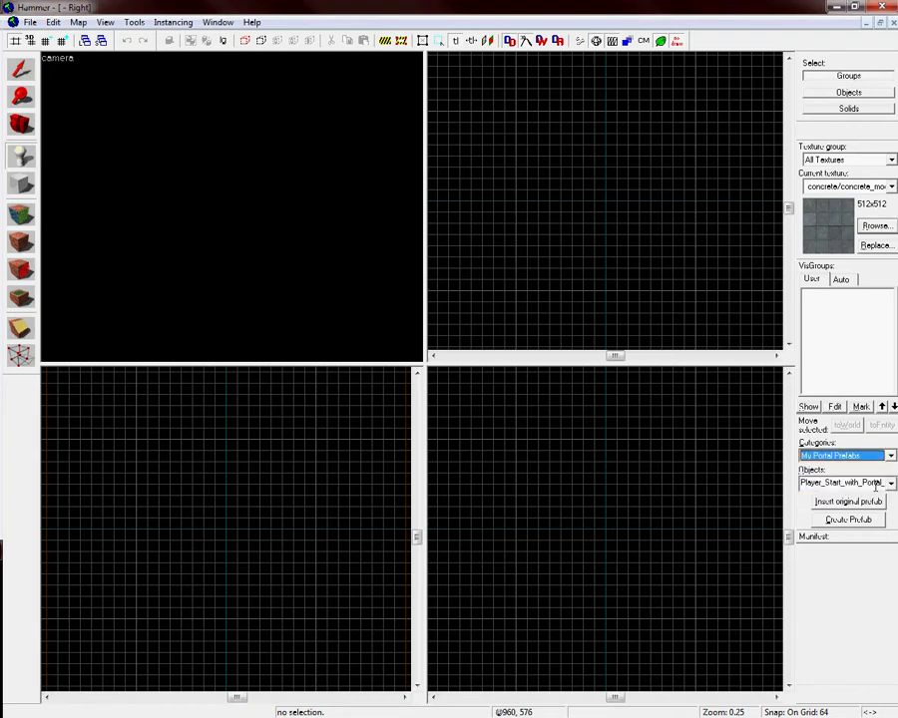
{"action": "left_click", "coordinate": [891, 483]}
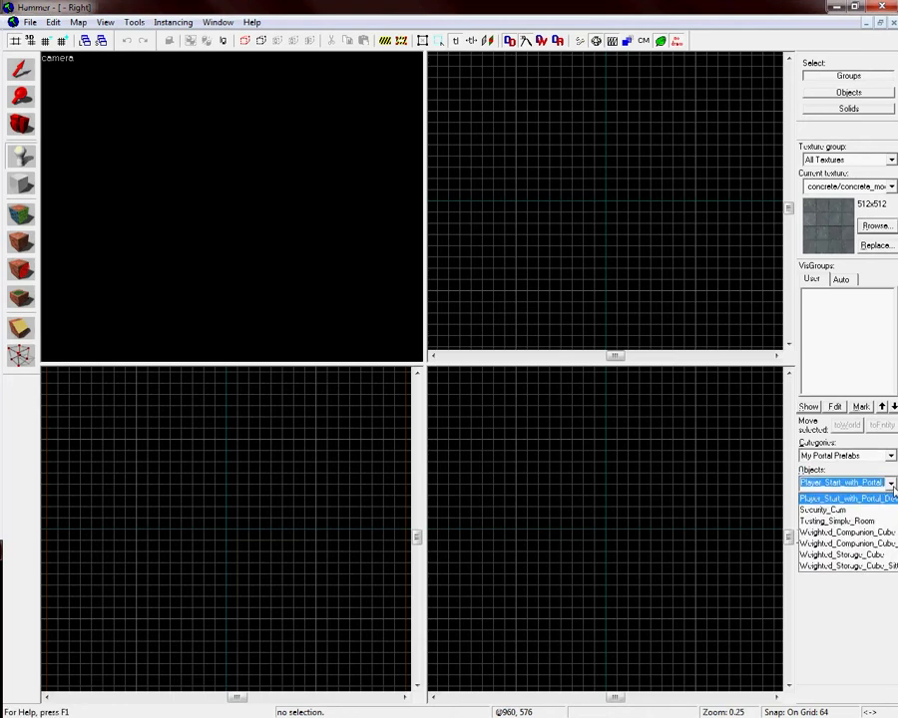
{"action": "left_click", "coordinate": [877, 520]}
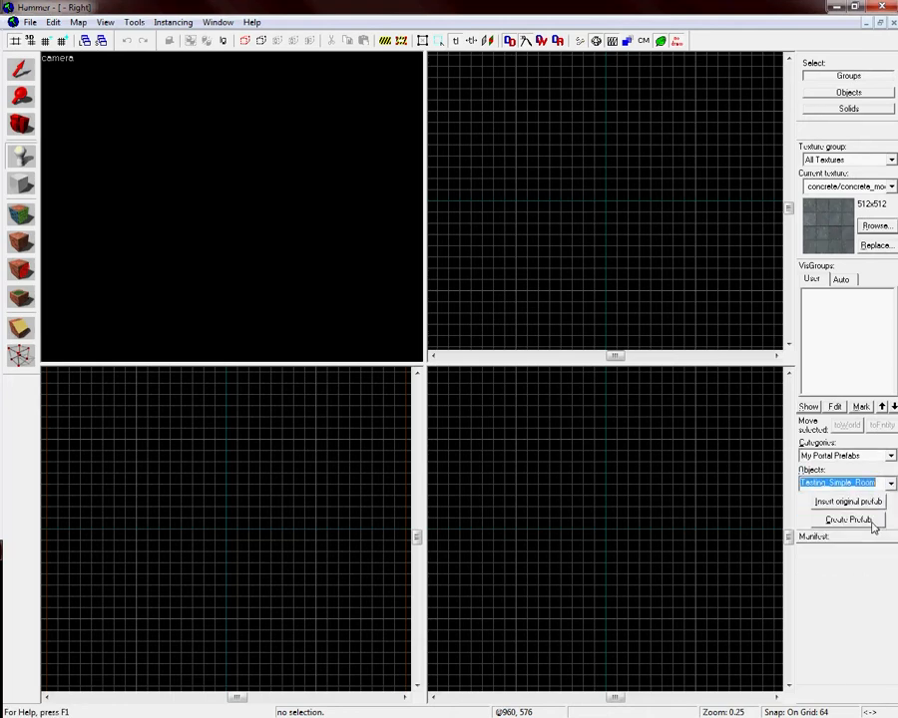
{"action": "left_click", "coordinate": [605, 201]}
{"action": "key", "text": "Return"}
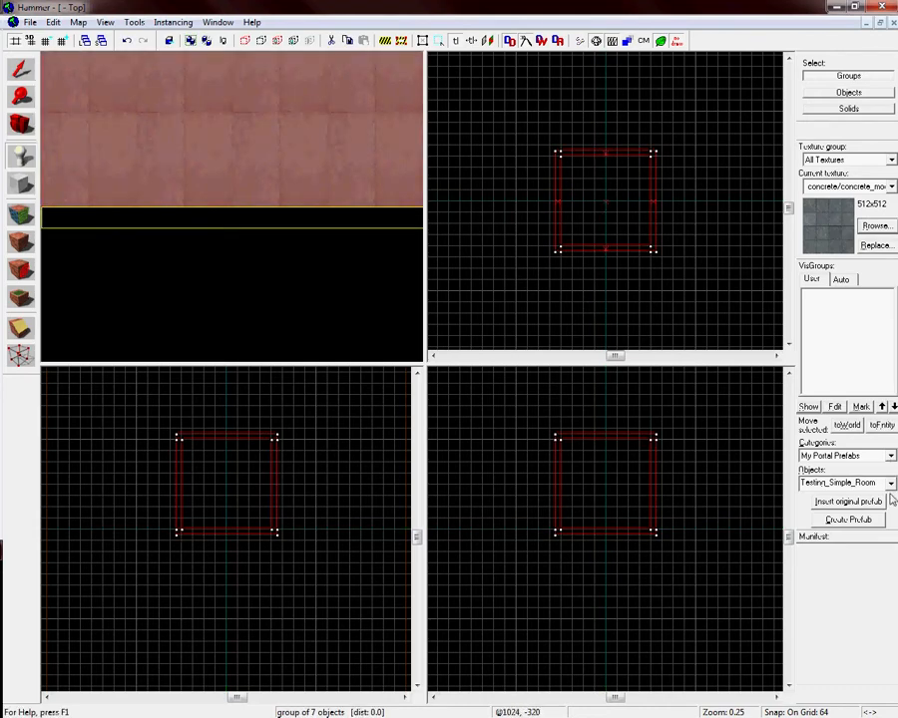
Step: Insert the Player_Start_with_Portal_Device prefab from My Portal Prefabs inside the room at 192, 0 in the top view
{"action": "left_click", "coordinate": [890, 456]}
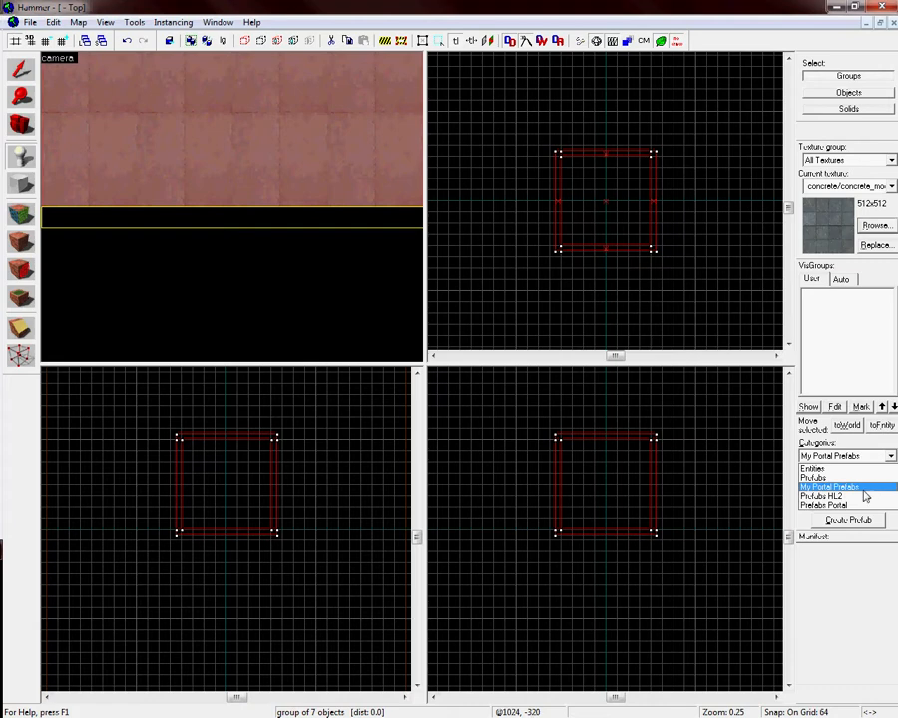
{"action": "left_click", "coordinate": [862, 488]}
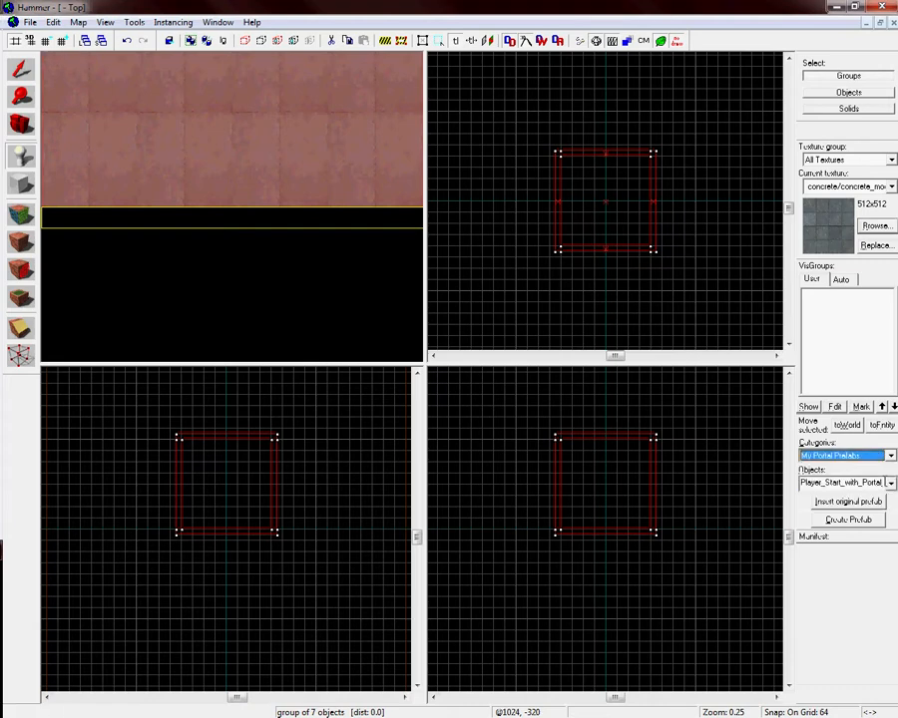
{"action": "left_click", "coordinate": [890, 483]}
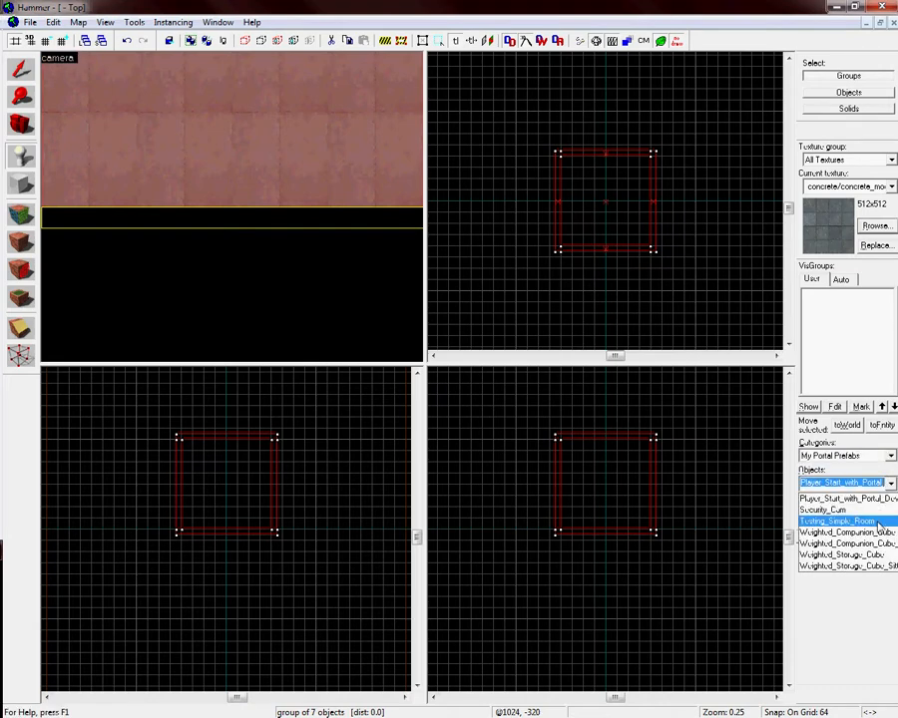
{"action": "left_click", "coordinate": [877, 503]}
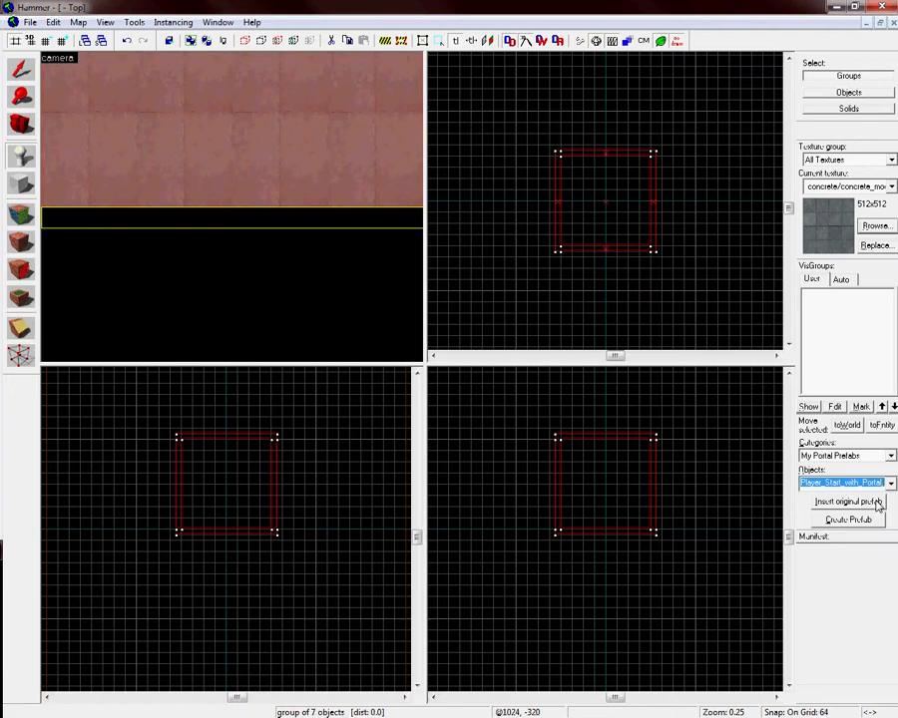
{"action": "left_click", "coordinate": [639, 204]}
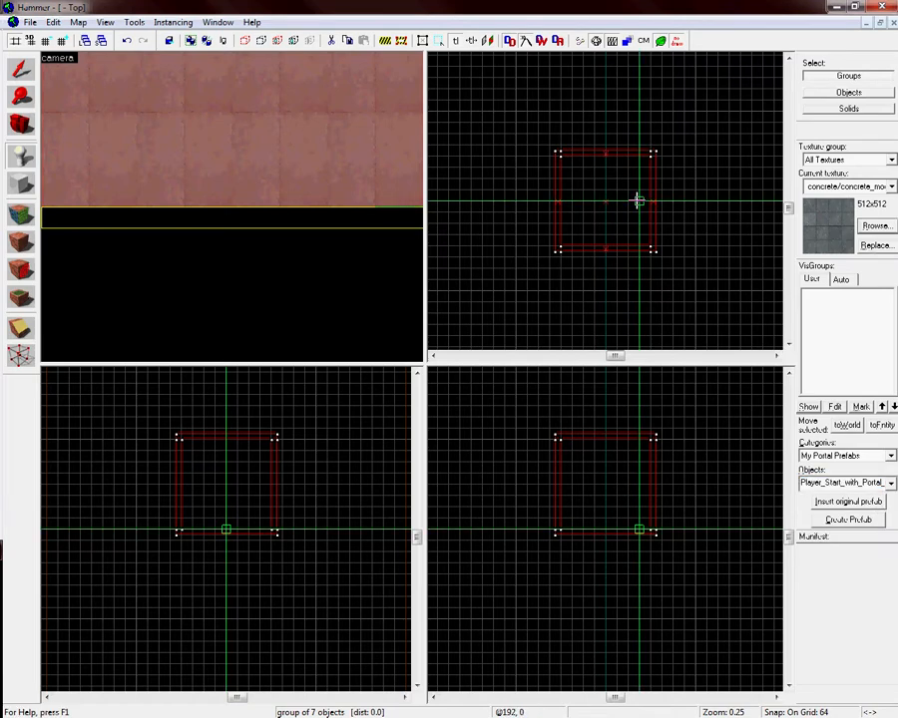
{"action": "key", "text": "Return"}
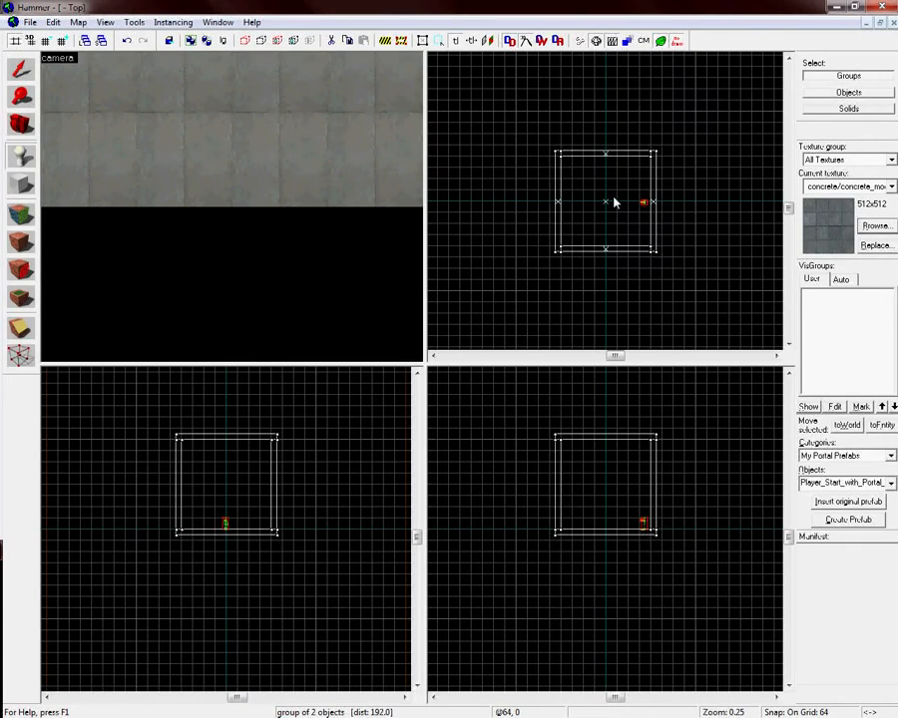
Step: Examine the inserted player start and its position in the room from inside the 3D view
{"action": "key", "text": "shift+s"}
{"action": "key", "text": "z"}
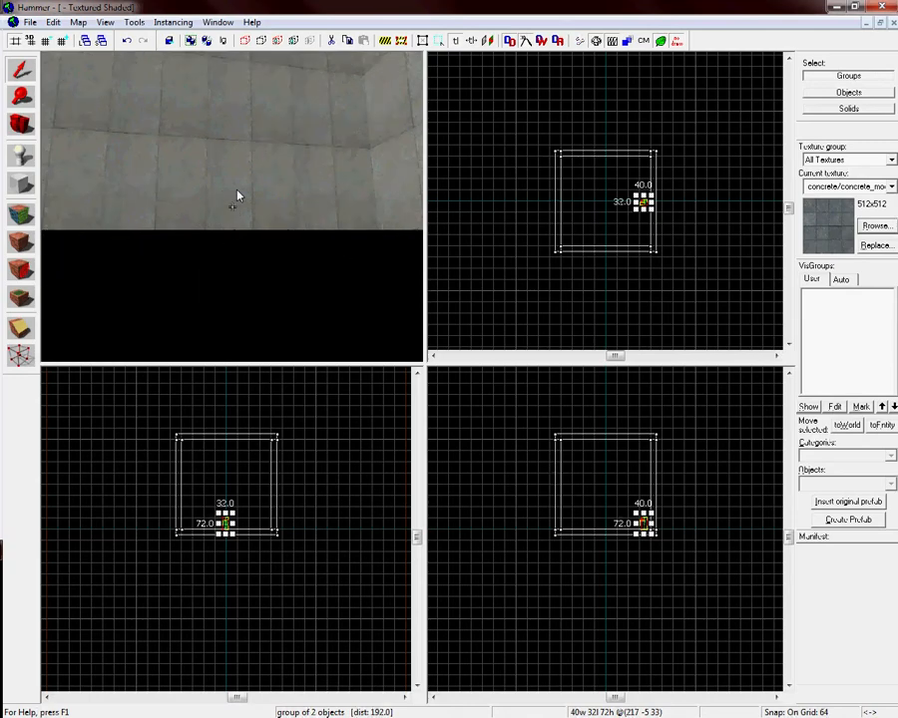
{"action": "key", "text": "w"}
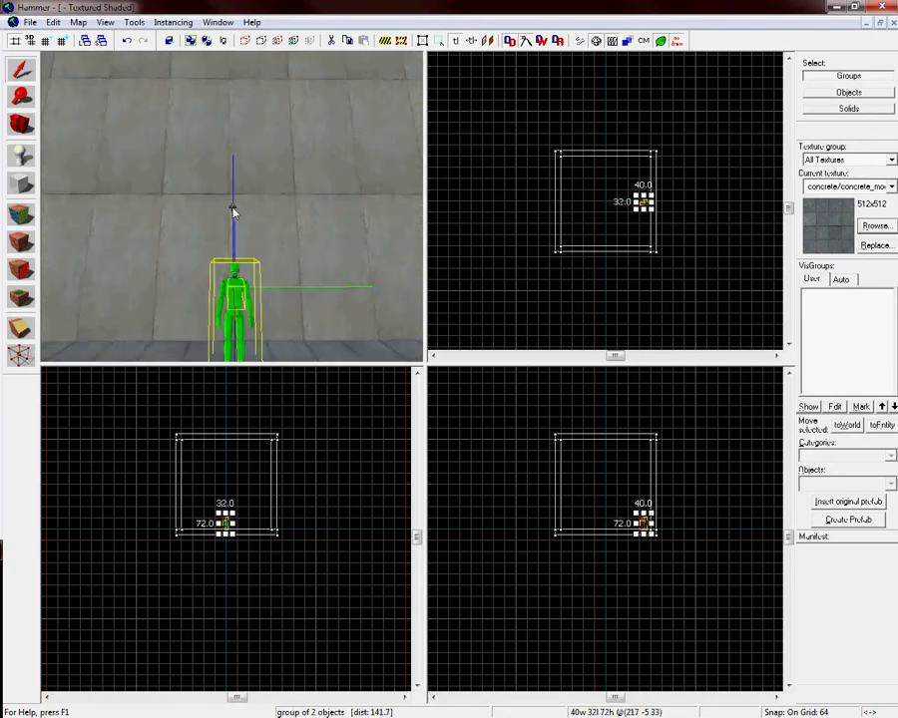
{"action": "key", "text": "d"}
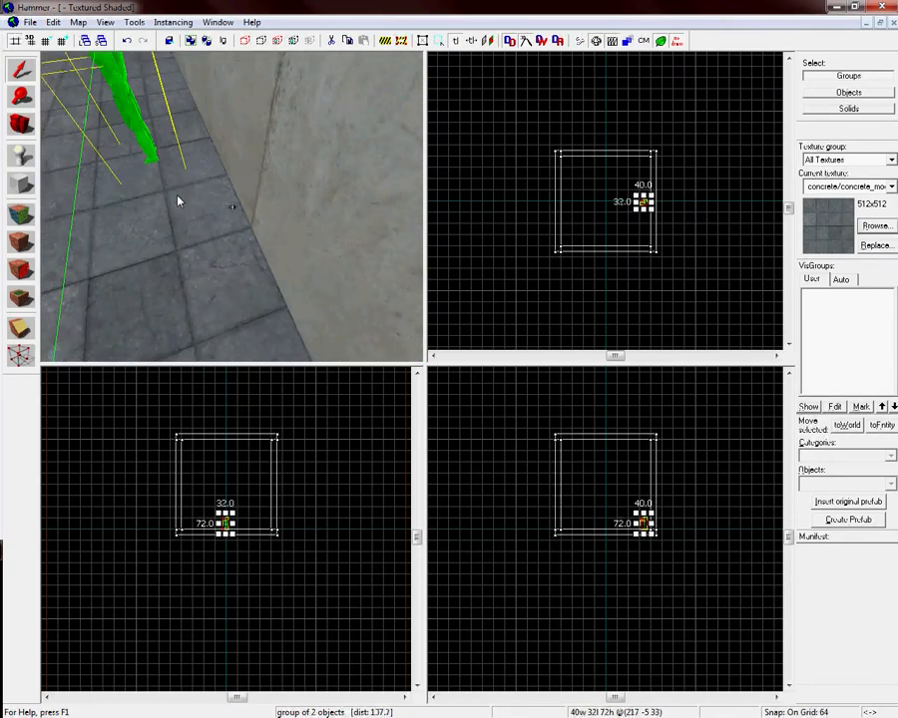
{"action": "key", "text": "w"}
{"action": "key", "text": "a"}
{"action": "key", "text": "s"}
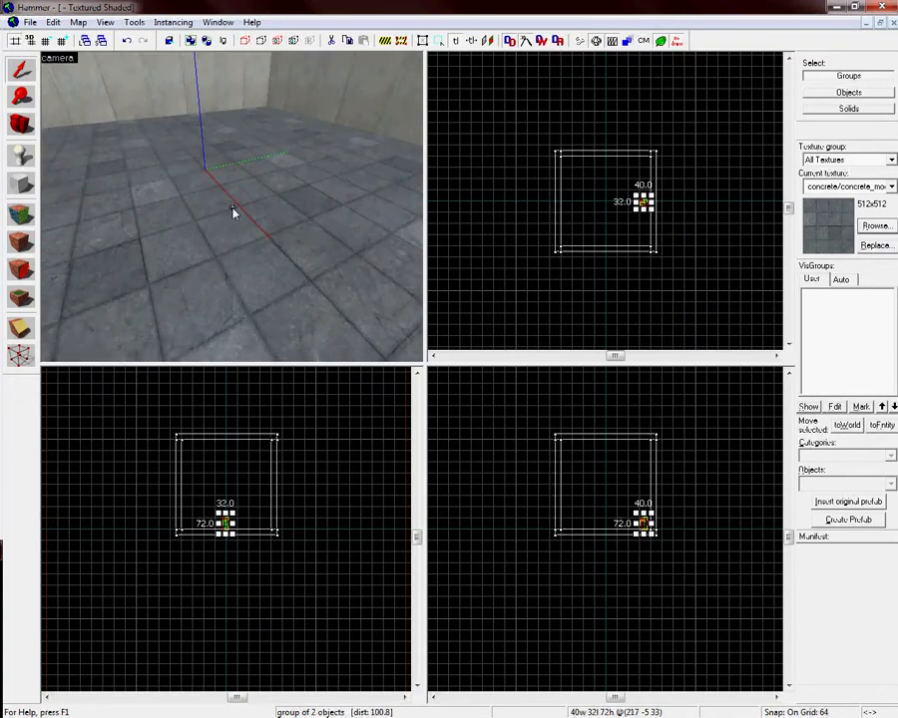
{"action": "key", "text": "w"}
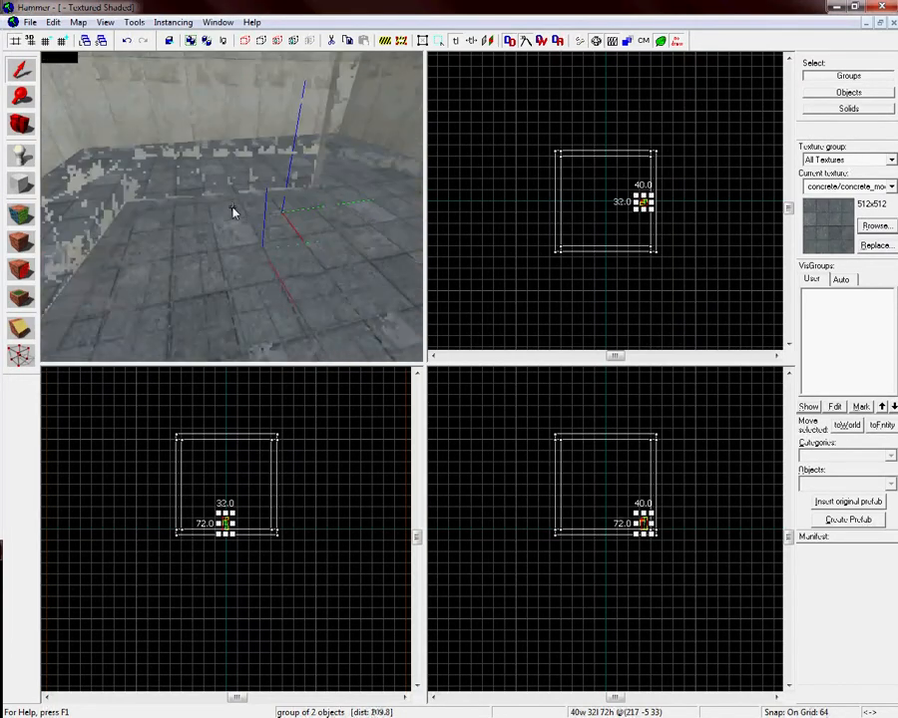
{"action": "key", "text": "s"}
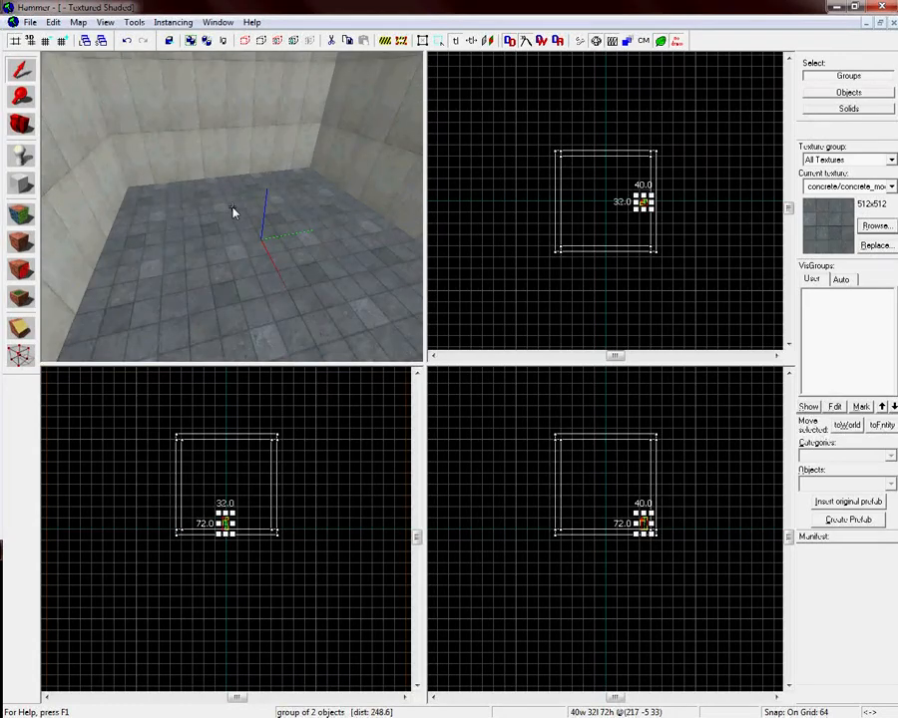
{"action": "key", "text": "s"}
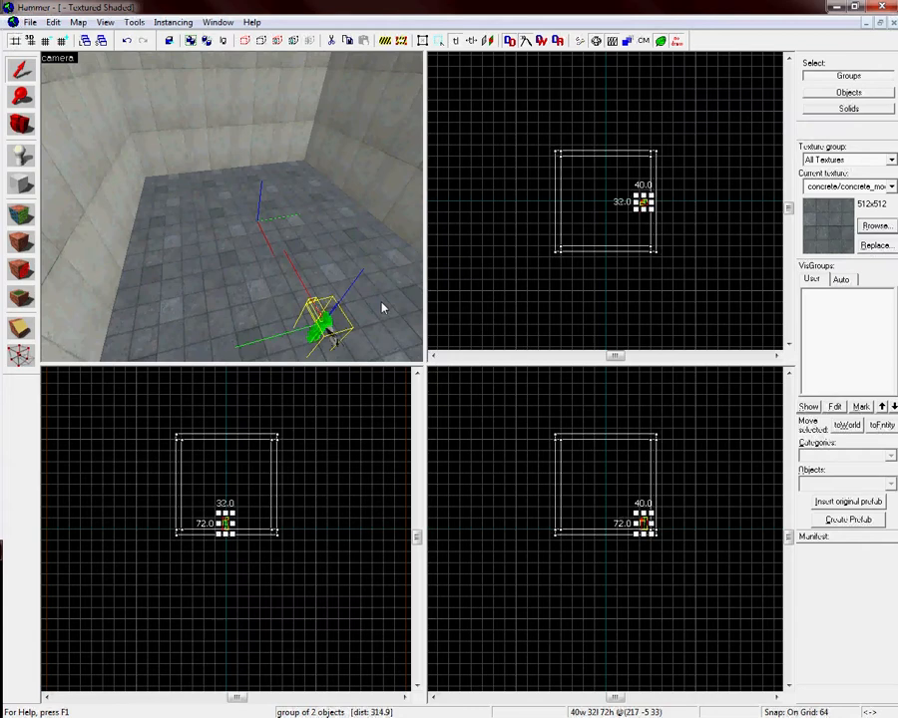
Step: Place three Weighted_Storage_Cube prefabs in a row on the floor opposite the player start, about 128 units apart
{"action": "key", "text": "shift+e"}
{"action": "left_click", "coordinate": [893, 482]}
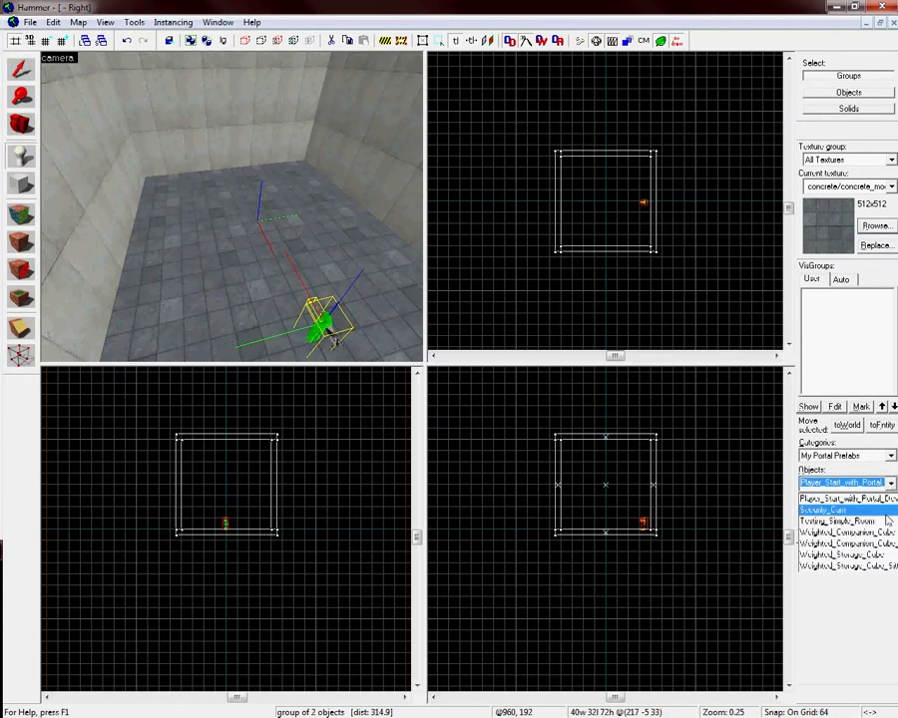
{"action": "left_click", "coordinate": [853, 555]}
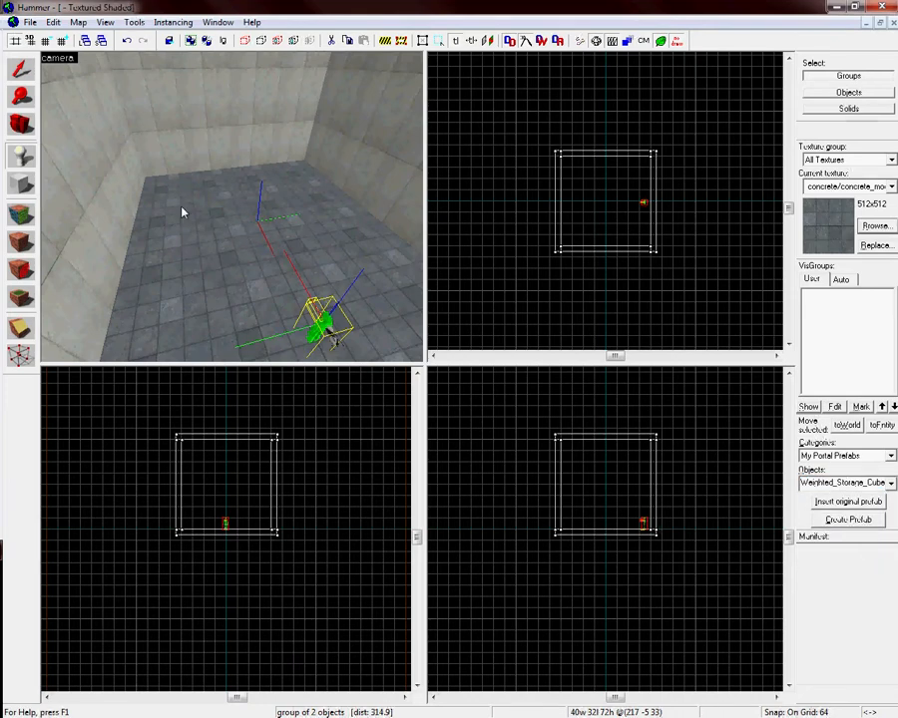
{"action": "left_click", "coordinate": [182, 206]}
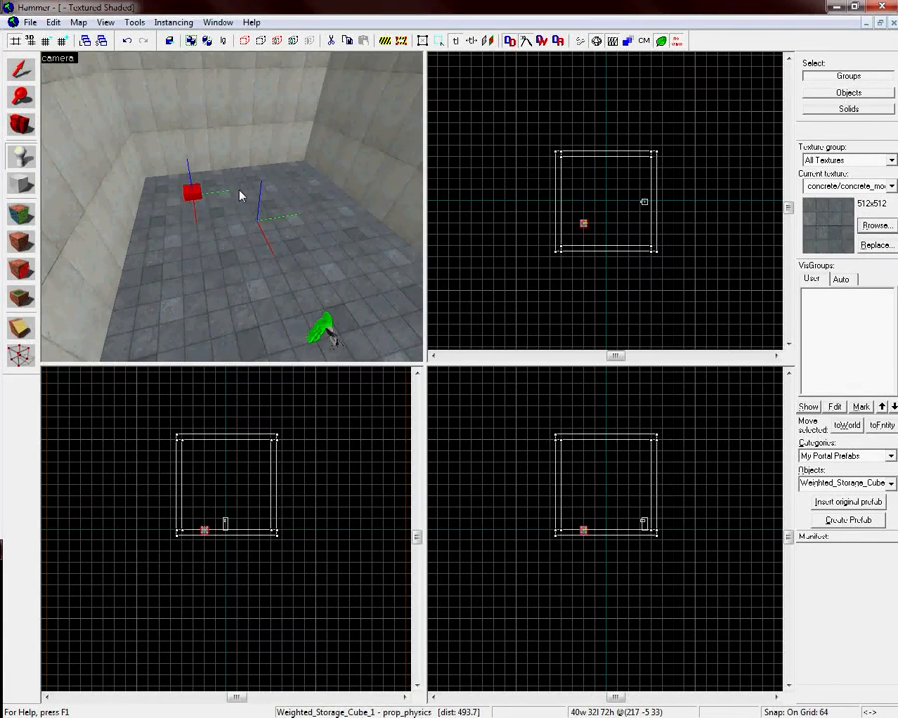
{"action": "left_click_drag", "start_coordinate": [241, 193], "coordinate": [293, 188], "text": "shift"}
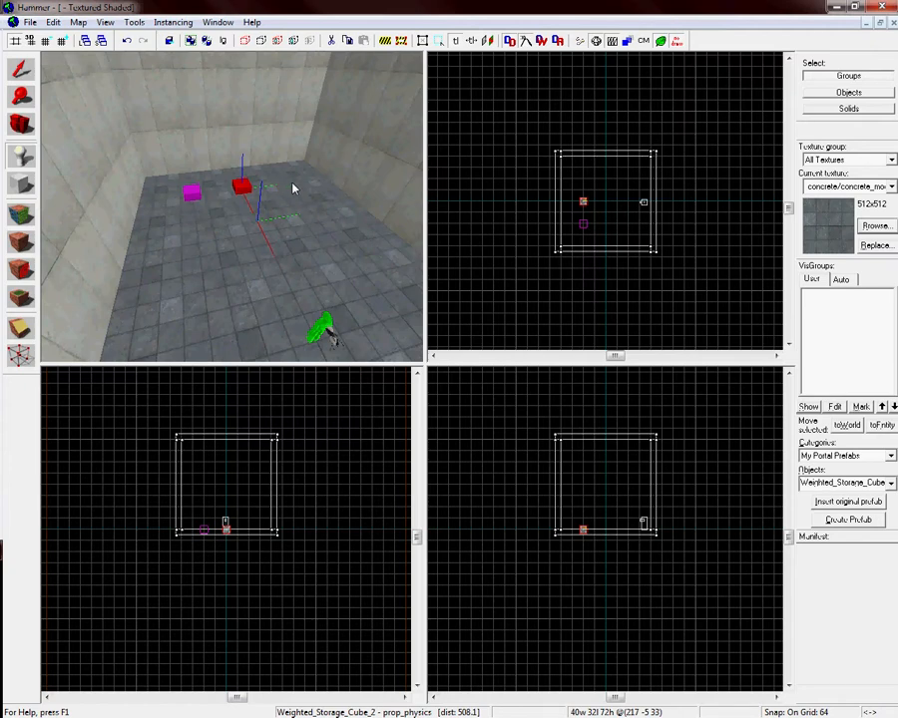
{"action": "left_click", "coordinate": [293, 189]}
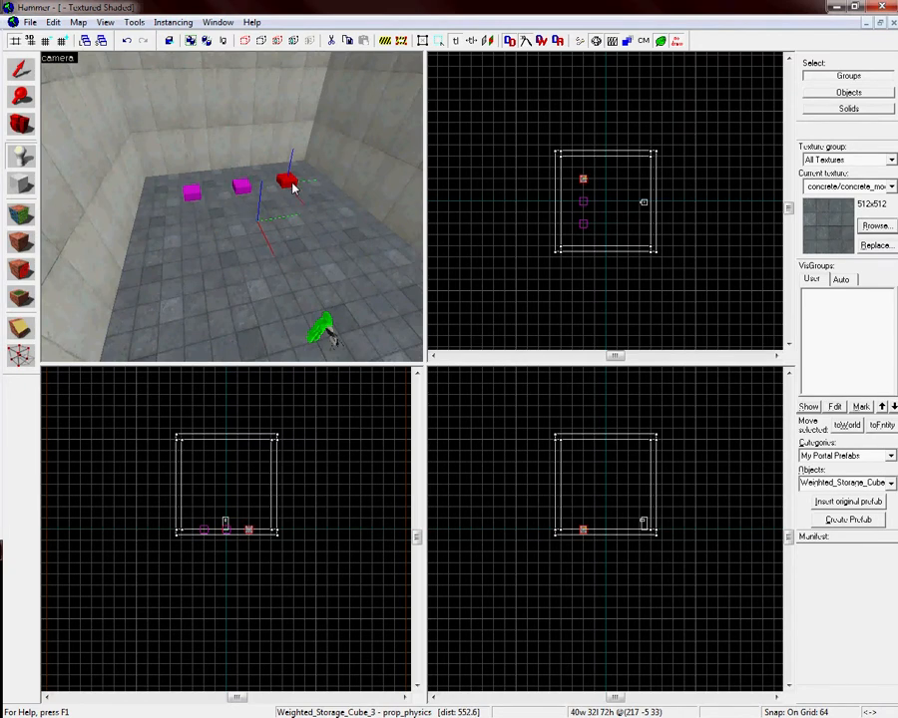
Step: Inspect the three storage cubes up close in the 3D view to check how they sit relative to the floor
{"action": "left_click", "coordinate": [22, 68]}
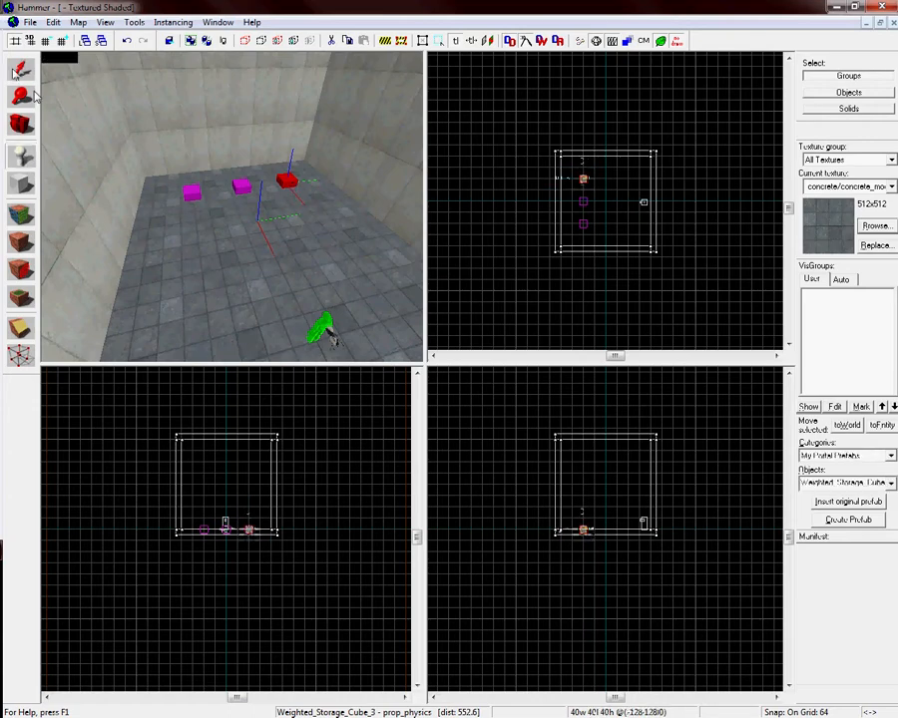
{"action": "key", "text": "z"}
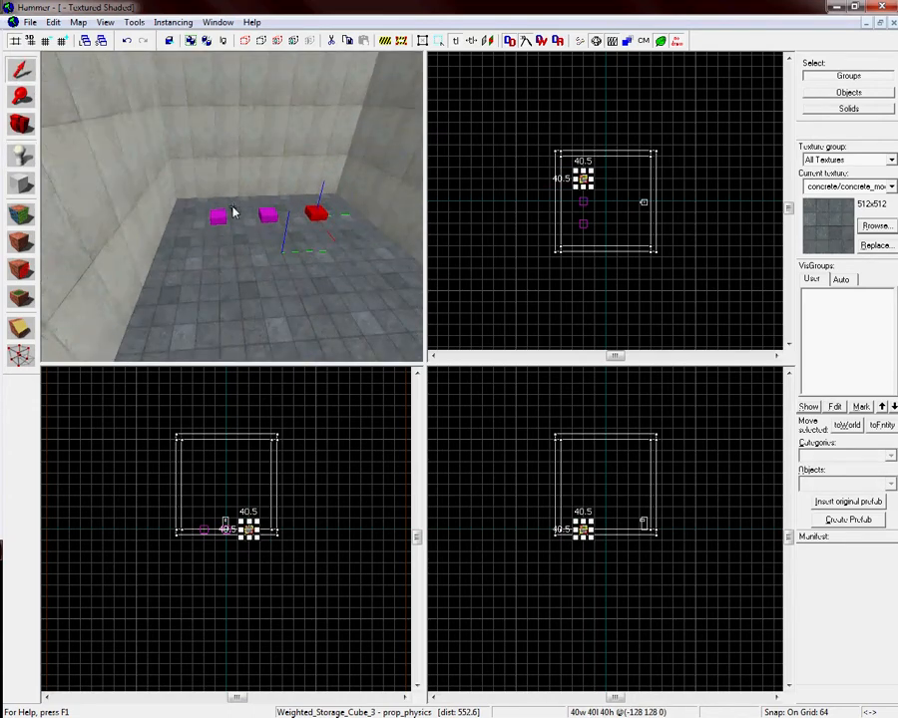
{"action": "key", "text": "w"}
{"action": "key", "text": "w"}
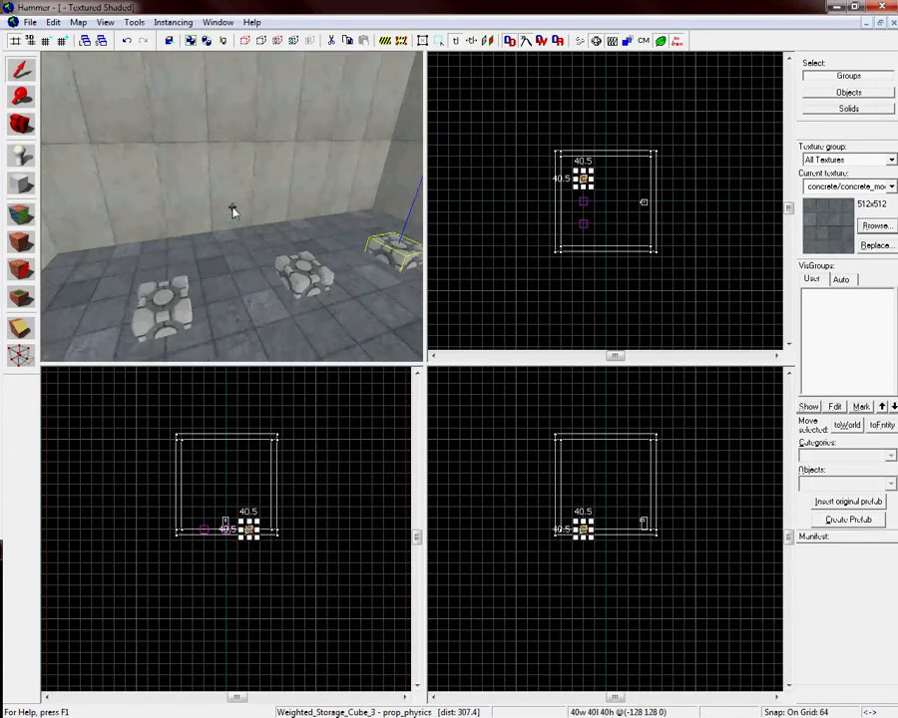
{"action": "key", "text": "w"}
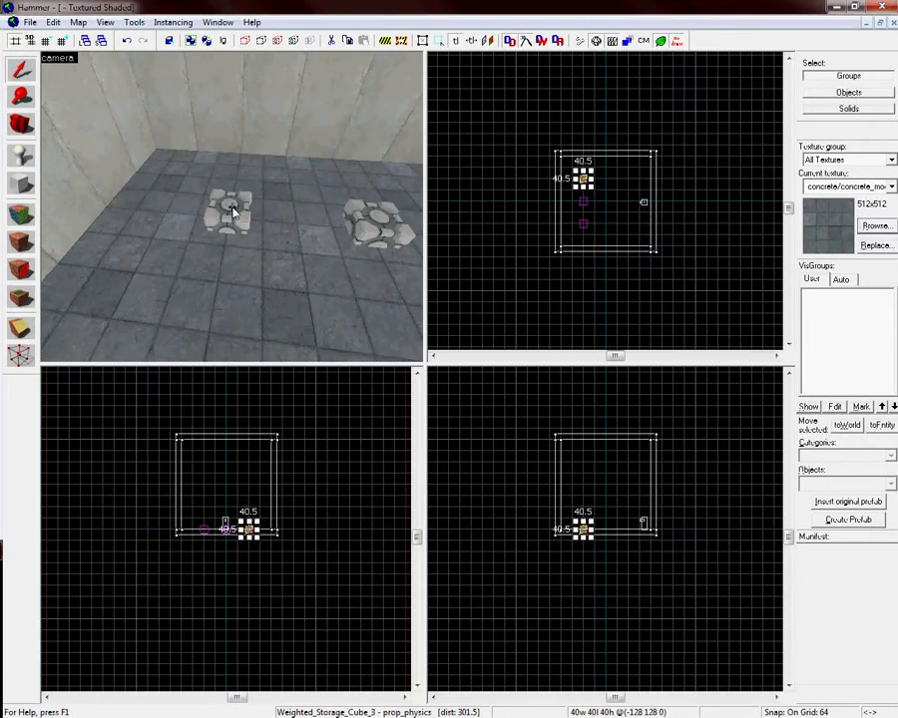
{"action": "key", "text": "w"}
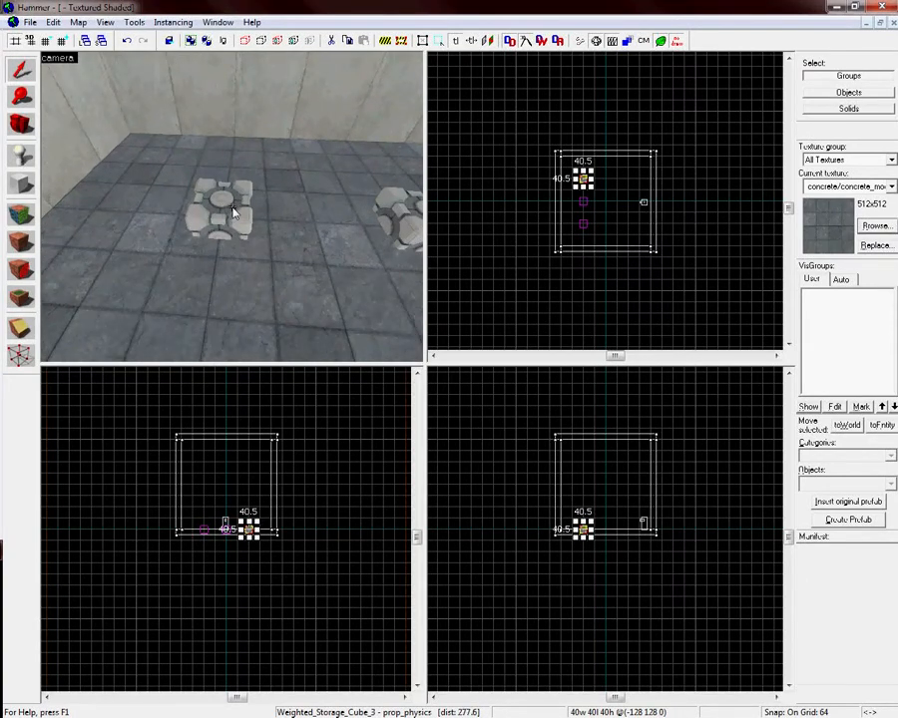
{"action": "key", "text": "d"}
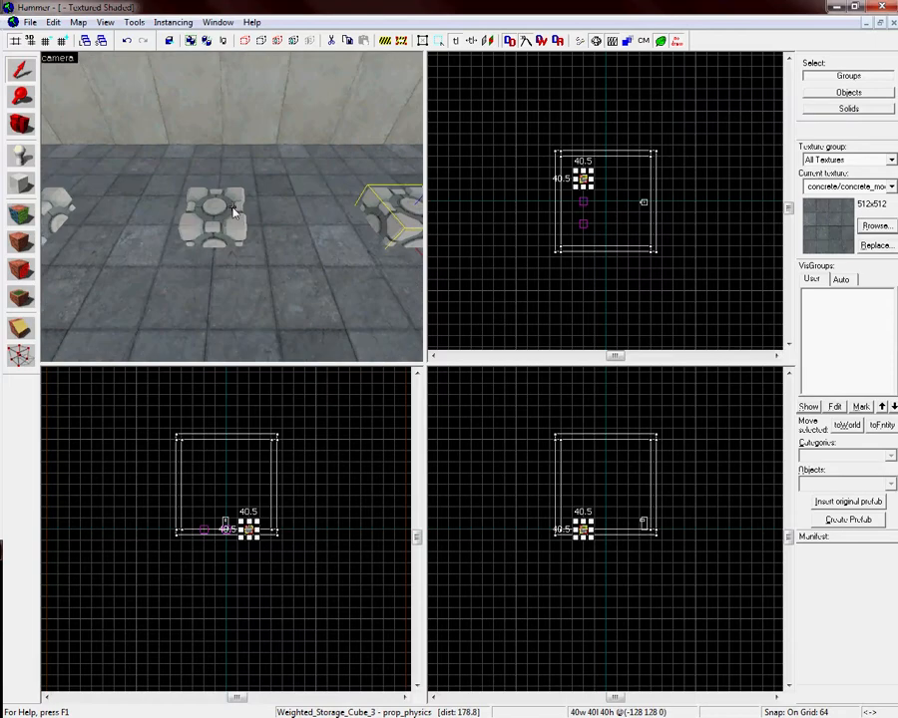
{"action": "key", "text": "s"}
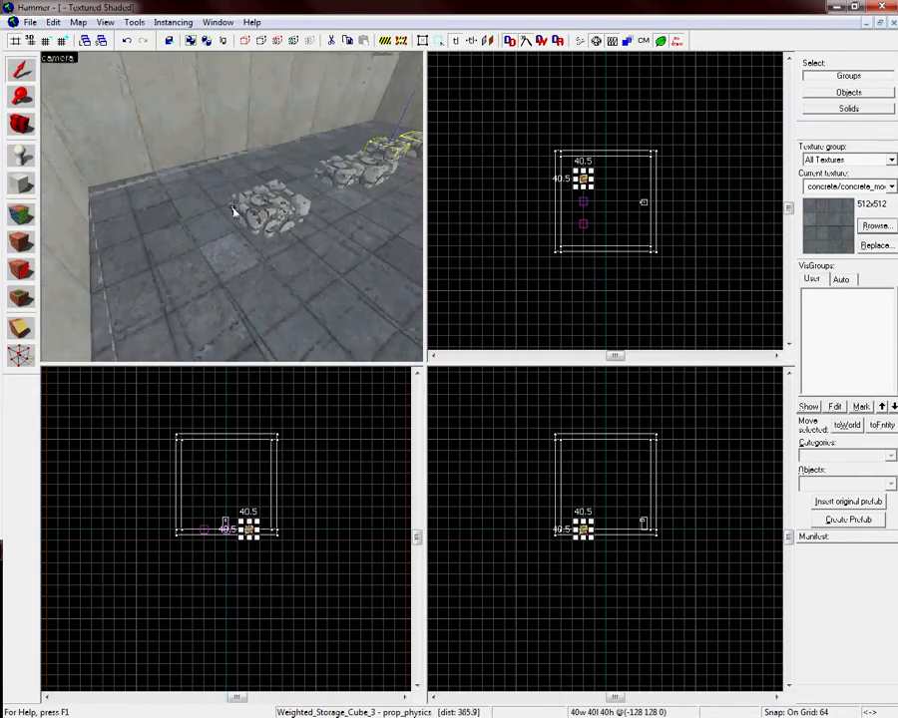
{"action": "key", "text": "d"}
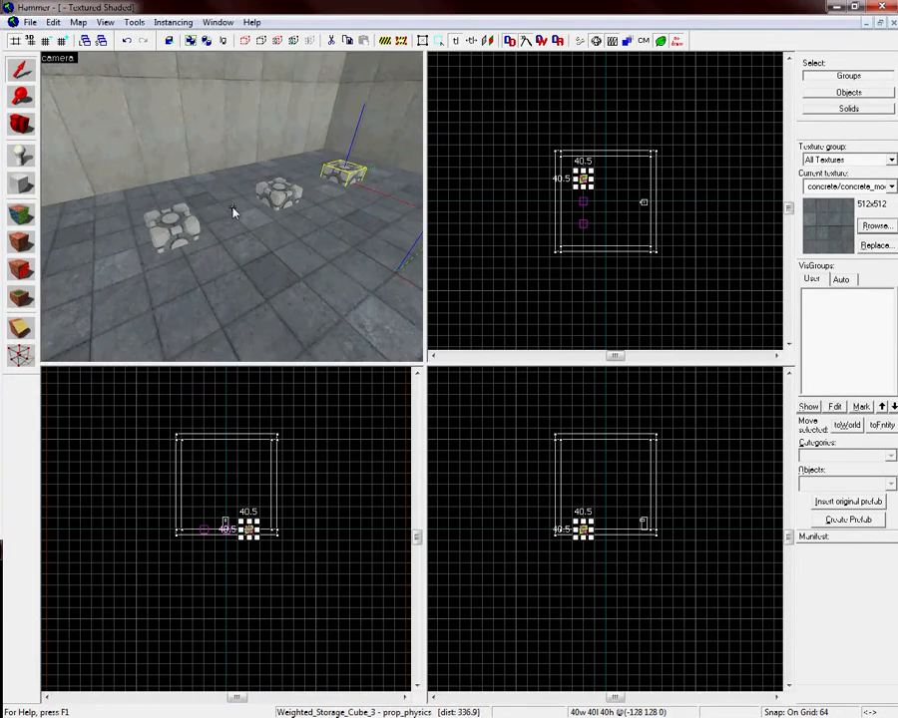
{"action": "key", "text": "d"}
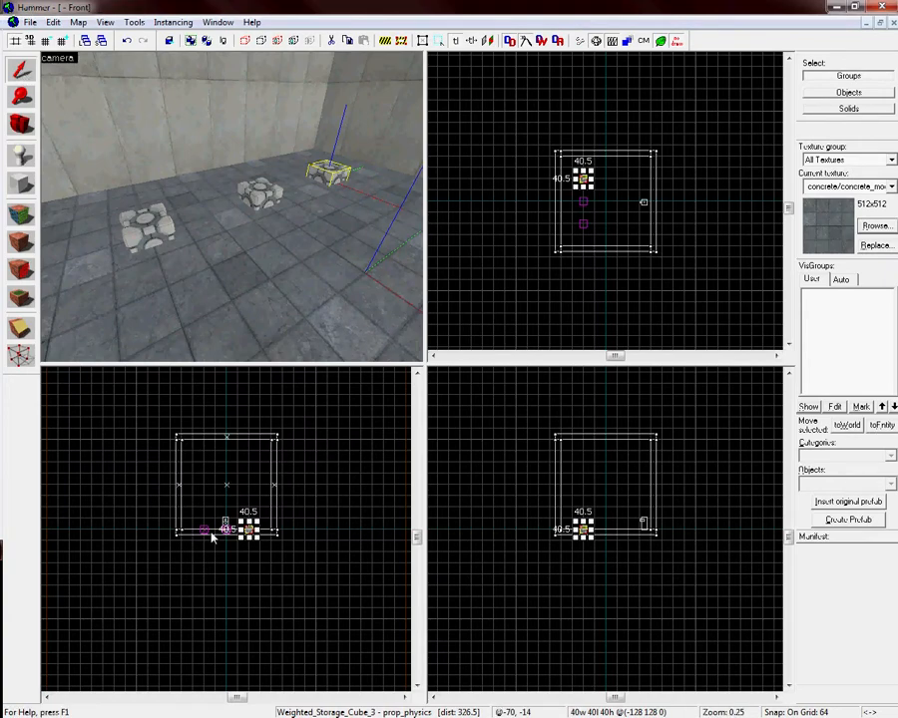
Step: Reduce the grid size to 32, select all three storage cubes and raise them 32 units above the floor level
{"action": "key", "text": "["}
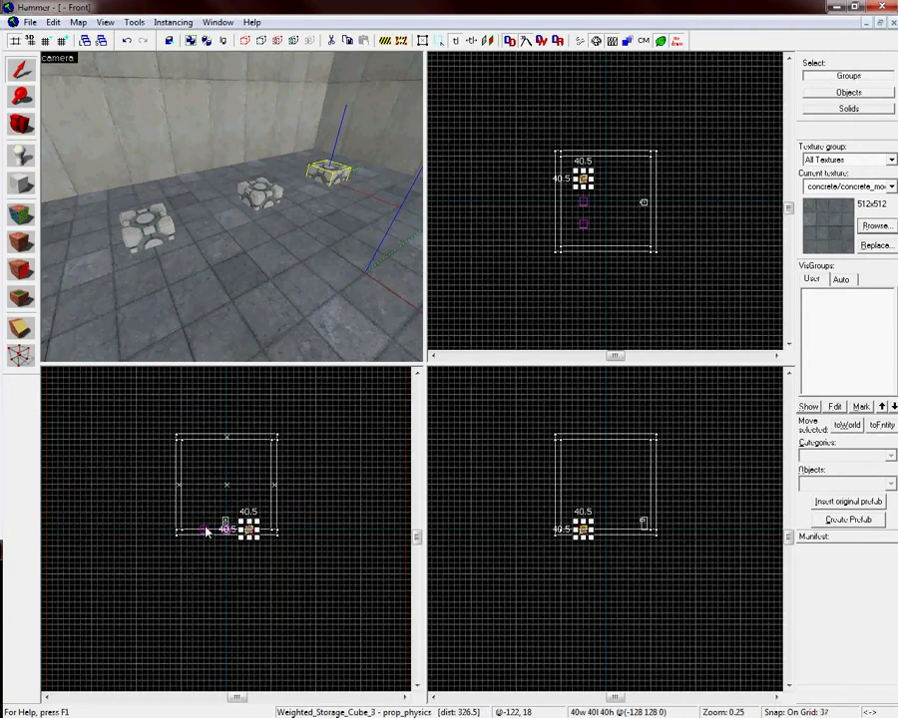
{"action": "left_click", "coordinate": [206, 529]}
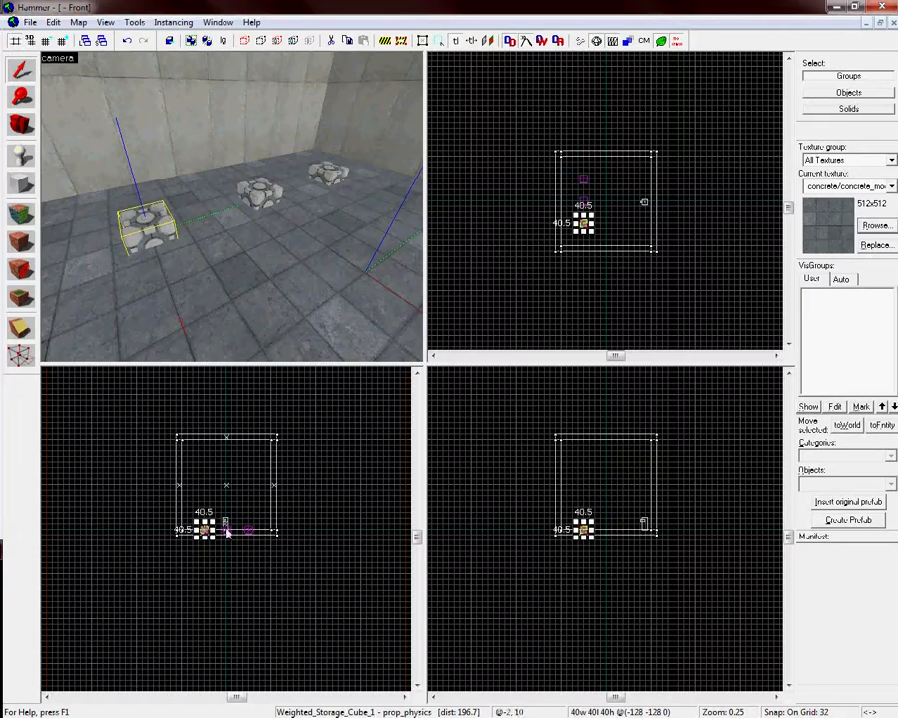
{"action": "left_click", "coordinate": [226, 528], "text": "ctrl"}
{"action": "left_click", "coordinate": [228, 530], "text": "ctrl"}
{"action": "left_click", "coordinate": [227, 531], "text": "ctrl"}
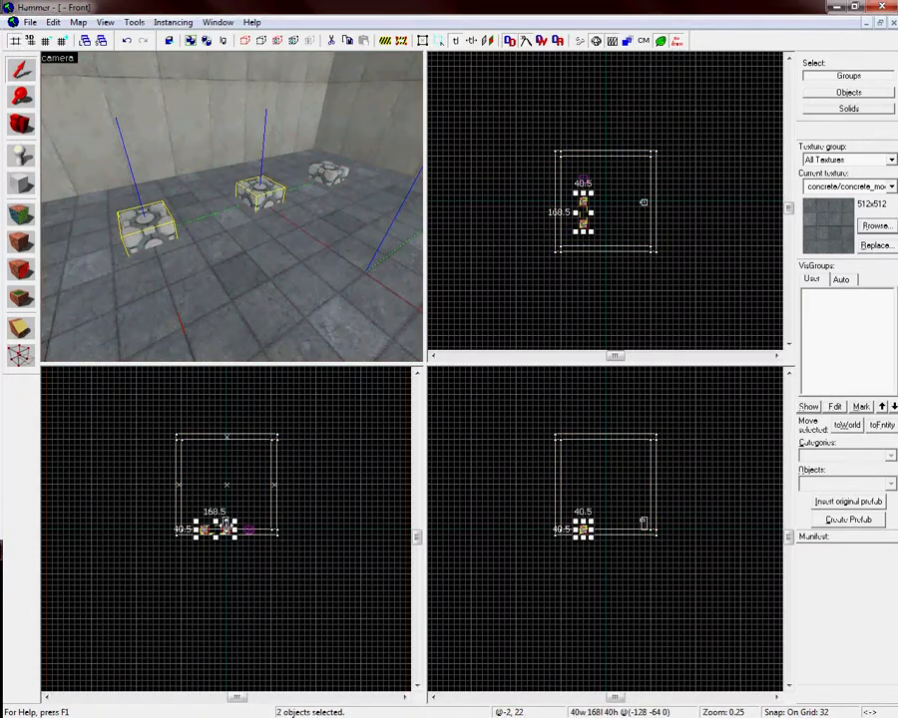
{"action": "left_click", "coordinate": [251, 531], "text": "ctrl"}
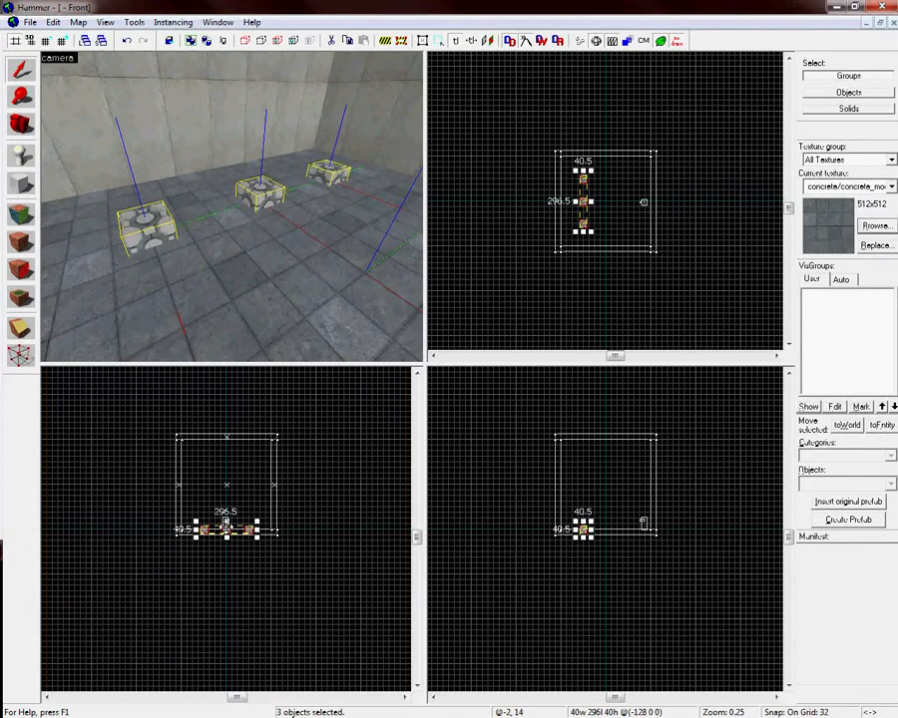
{"action": "left_click_drag", "start_coordinate": [227, 529], "coordinate": [226, 526]}
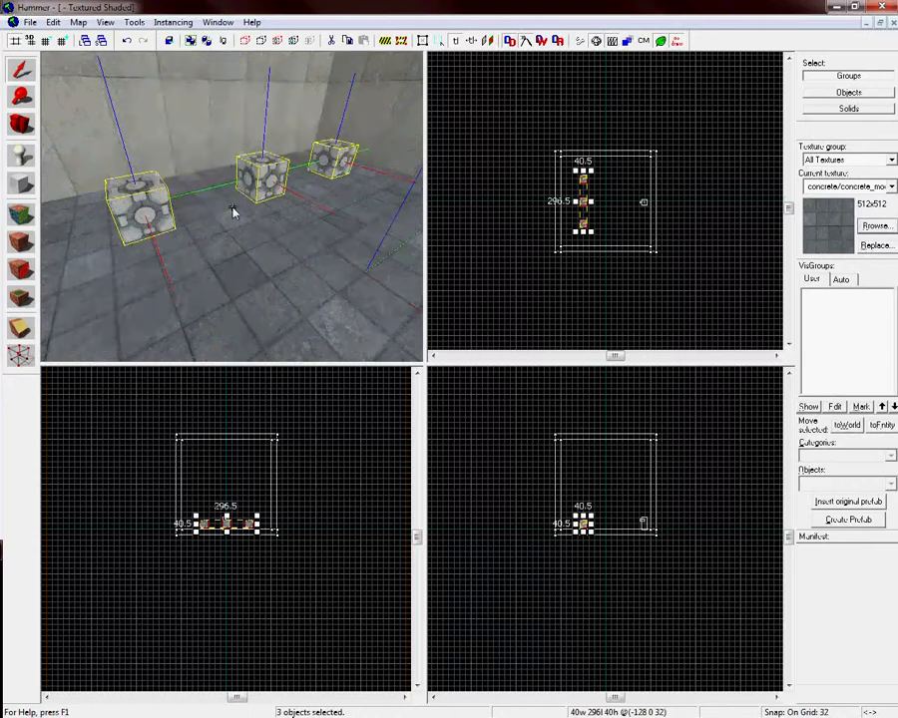
Step: Check the height of the three raised storage cubes above the floor in the 3D view
{"action": "key", "text": "w"}
{"action": "key", "text": "w"}
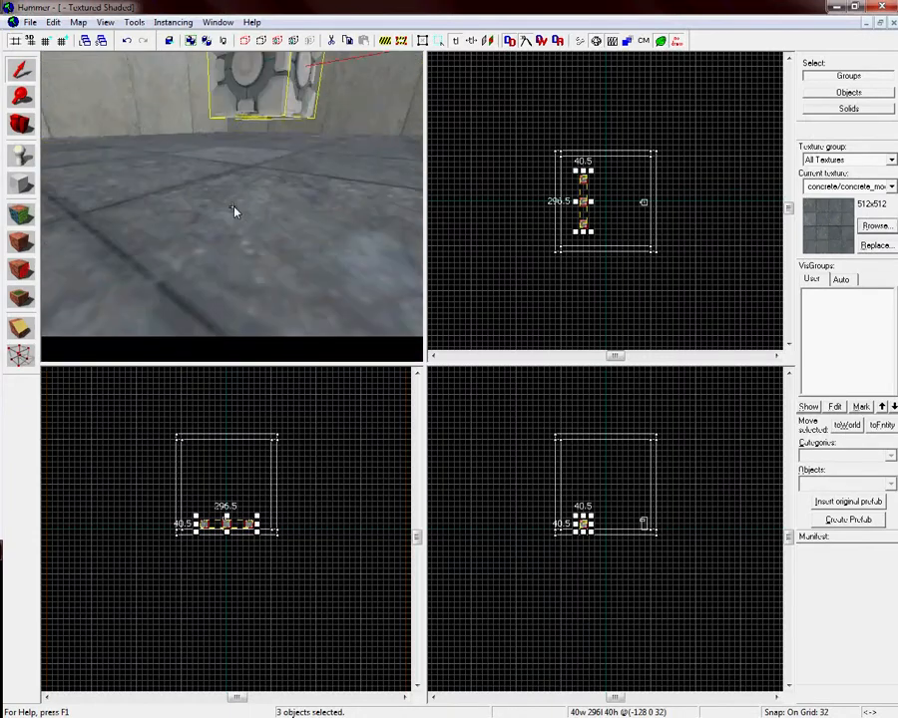
{"action": "key", "text": "s"}
{"action": "key", "text": "s"}
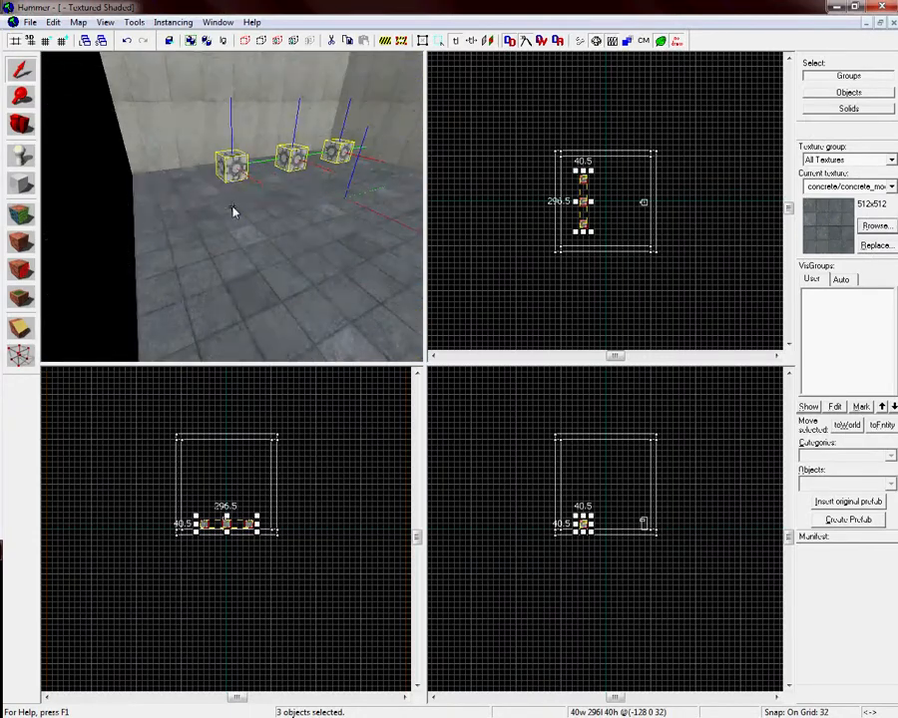
{"action": "key", "text": "d"}
{"action": "key", "text": "s"}
{"action": "key", "text": "w"}
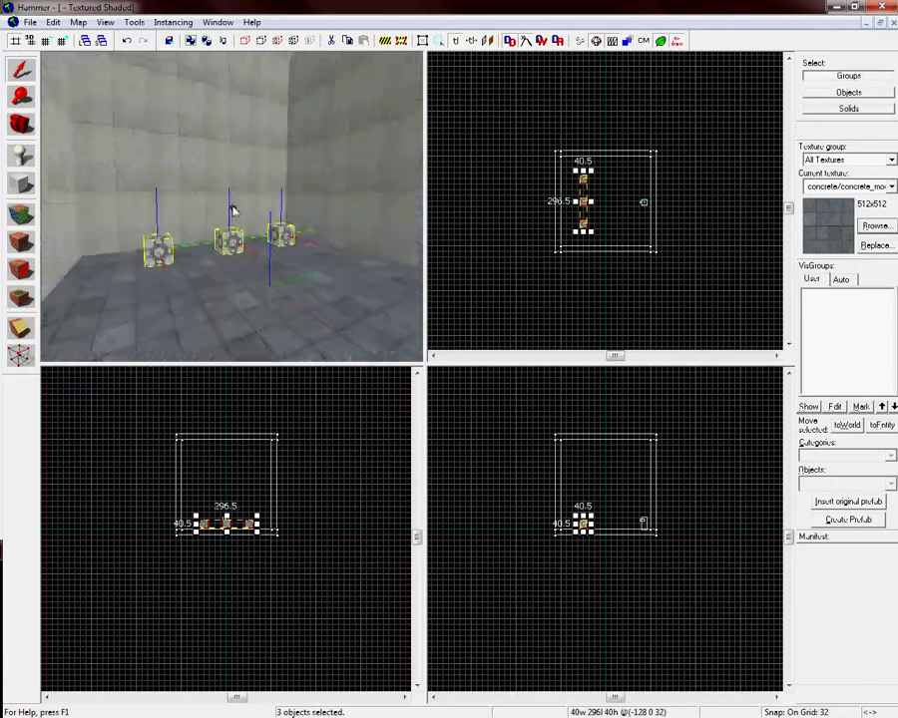
Step: Open the properties of the first storage cube in the row to check its name, without changing anything
{"action": "key", "text": "w"}
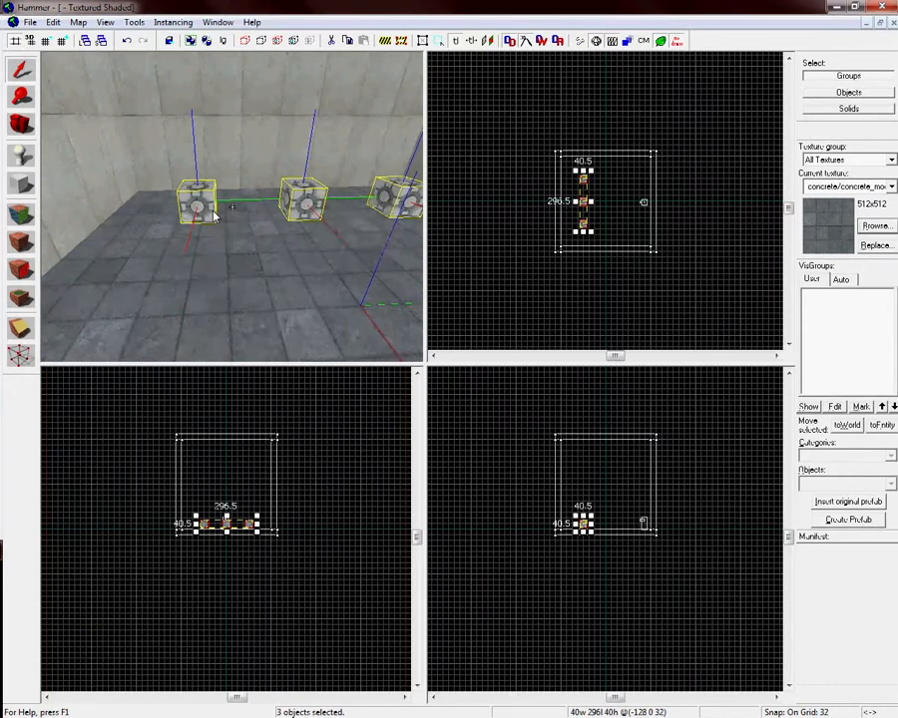
{"action": "key", "text": "w"}
{"action": "left_click", "coordinate": [213, 211]}
{"action": "key", "text": "w"}
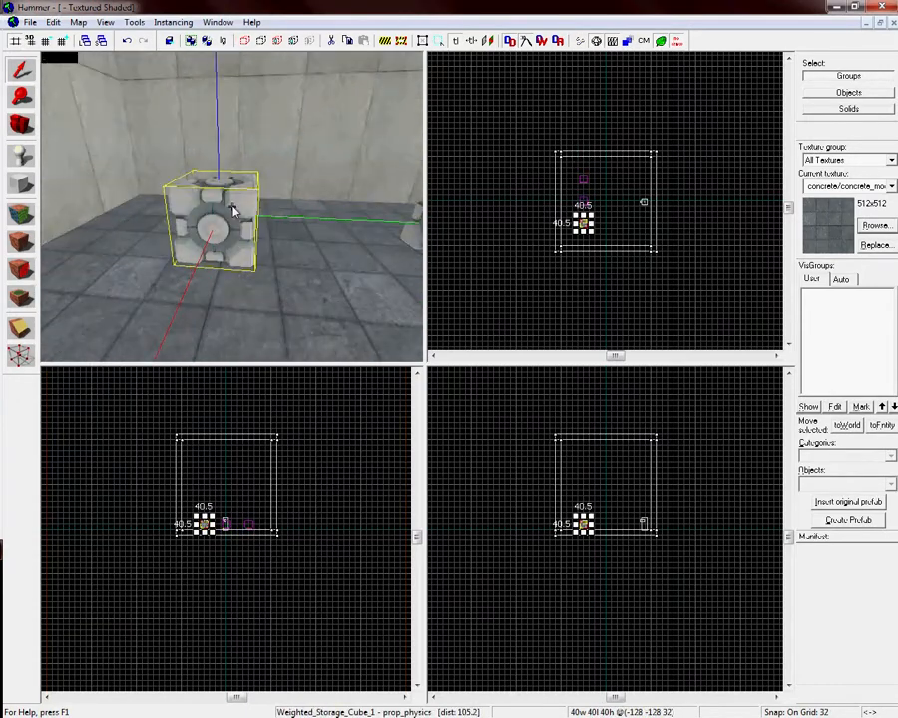
{"action": "double_click", "coordinate": [230, 208]}
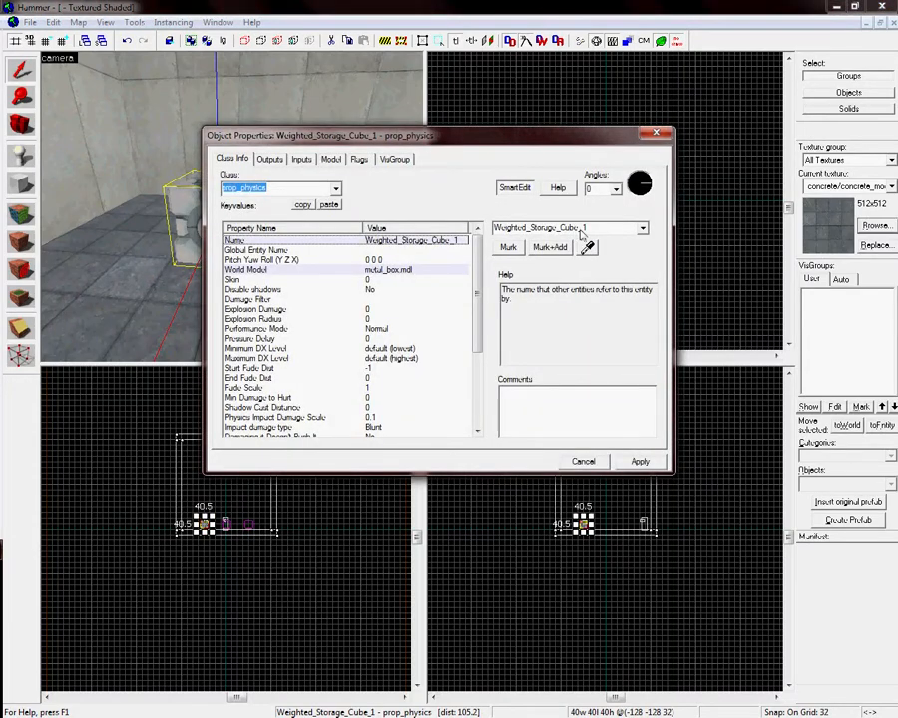
{"action": "left_click", "coordinate": [582, 461]}
Step: Open the properties of the second and third storage cubes in turn to check their names, without changing anything
{"action": "key", "text": "d"}
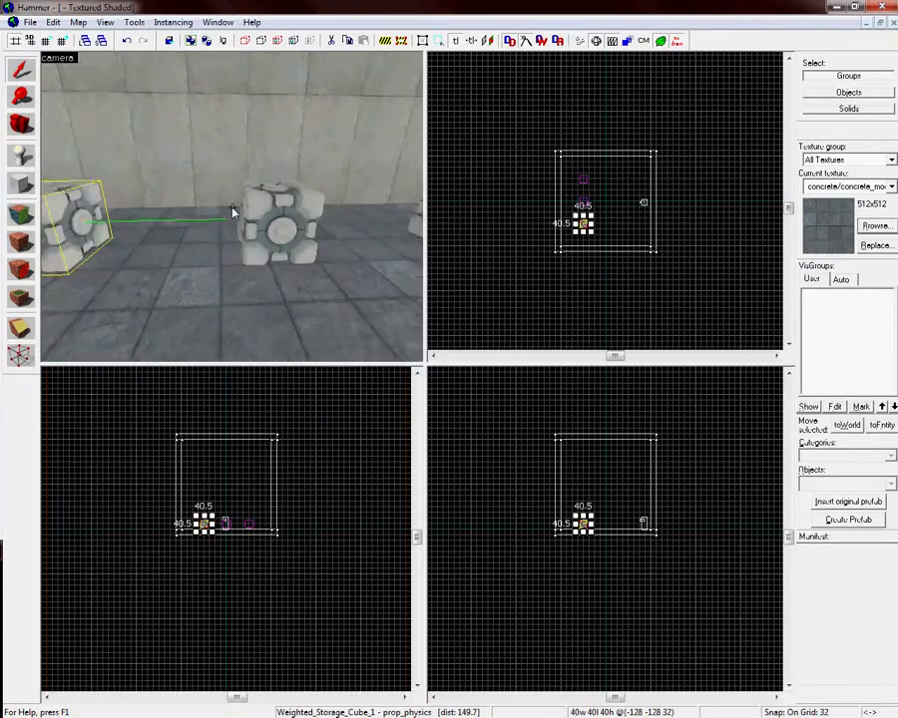
{"action": "double_click", "coordinate": [232, 209]}
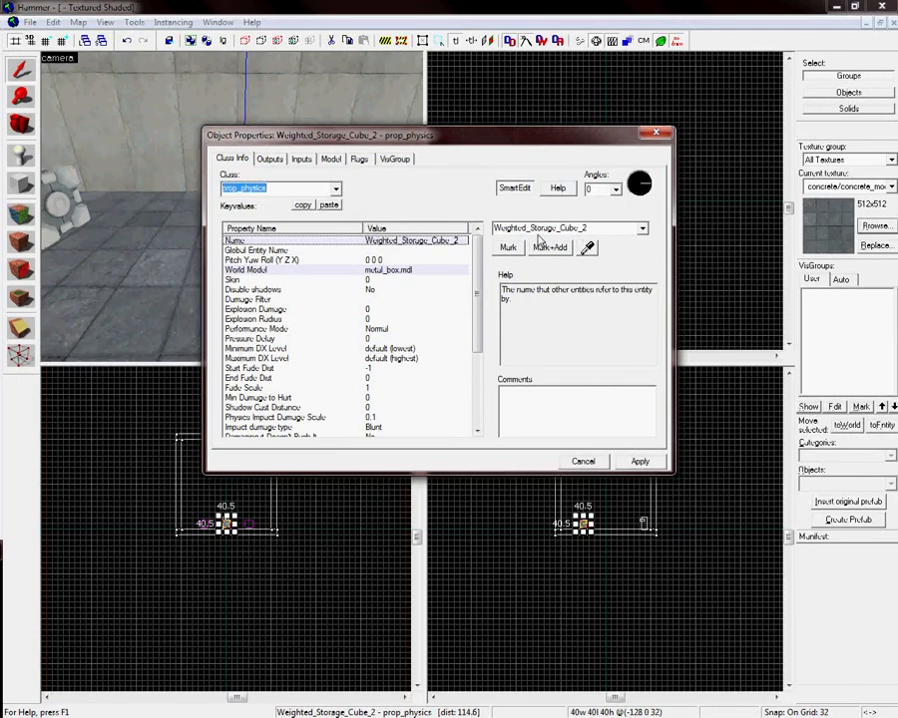
{"action": "key", "text": "Escape"}
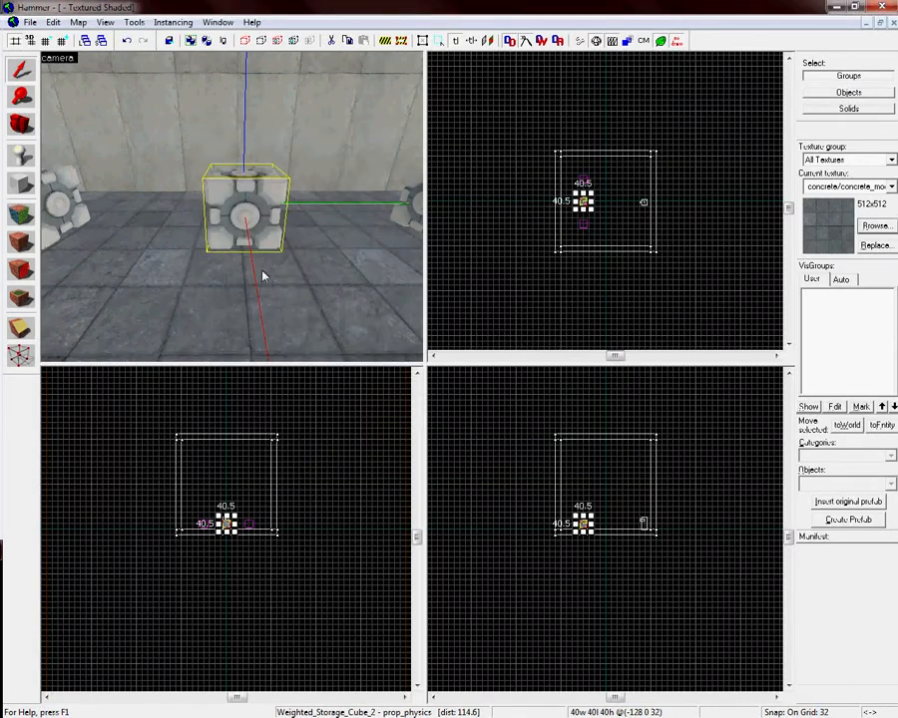
{"action": "key", "text": "z"}
{"action": "key", "text": "d"}
{"action": "left_click", "coordinate": [232, 210]}
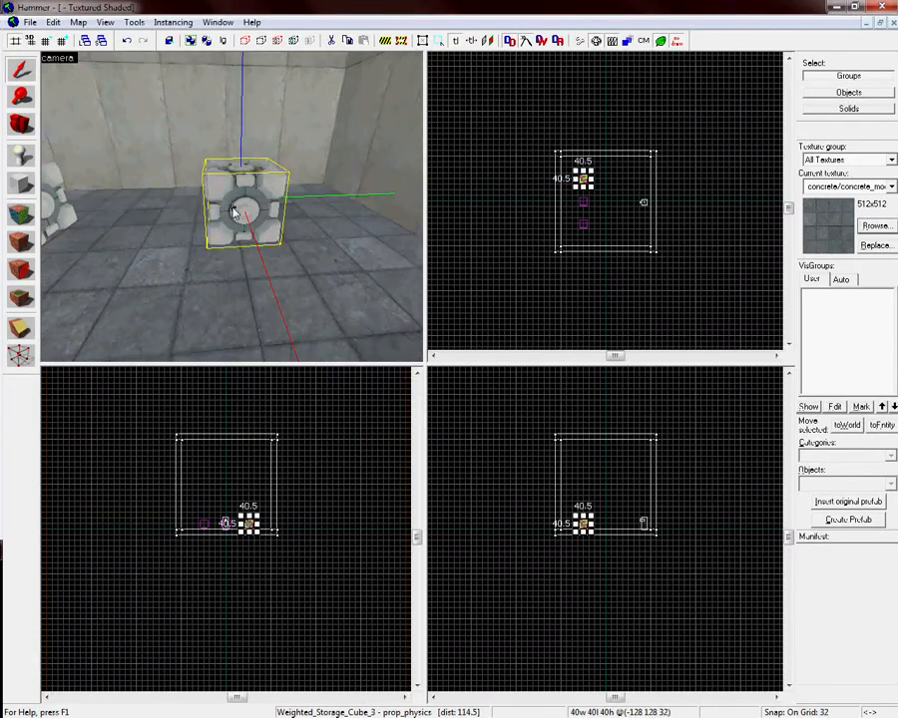
{"action": "key", "text": "alt+Return"}
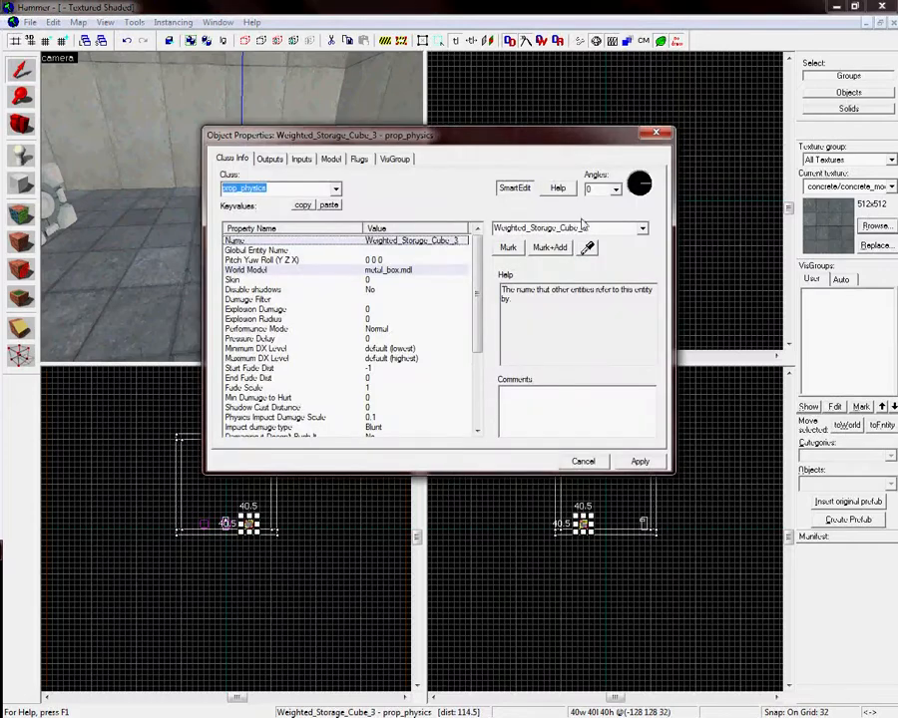
{"action": "left_click", "coordinate": [583, 461]}
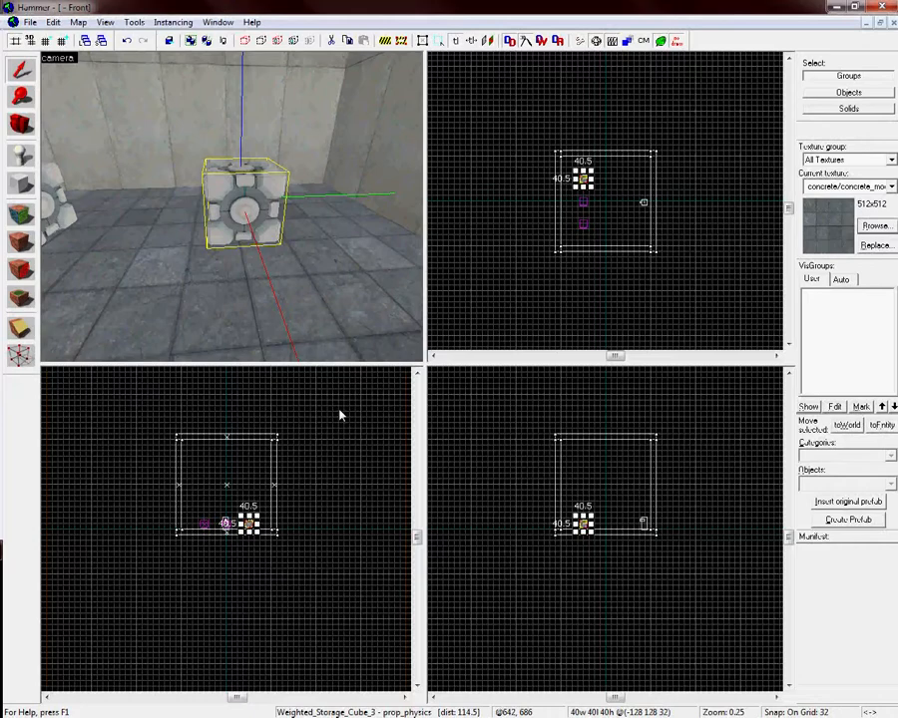
{"action": "key", "text": "z"}
{"action": "key", "text": "a"}
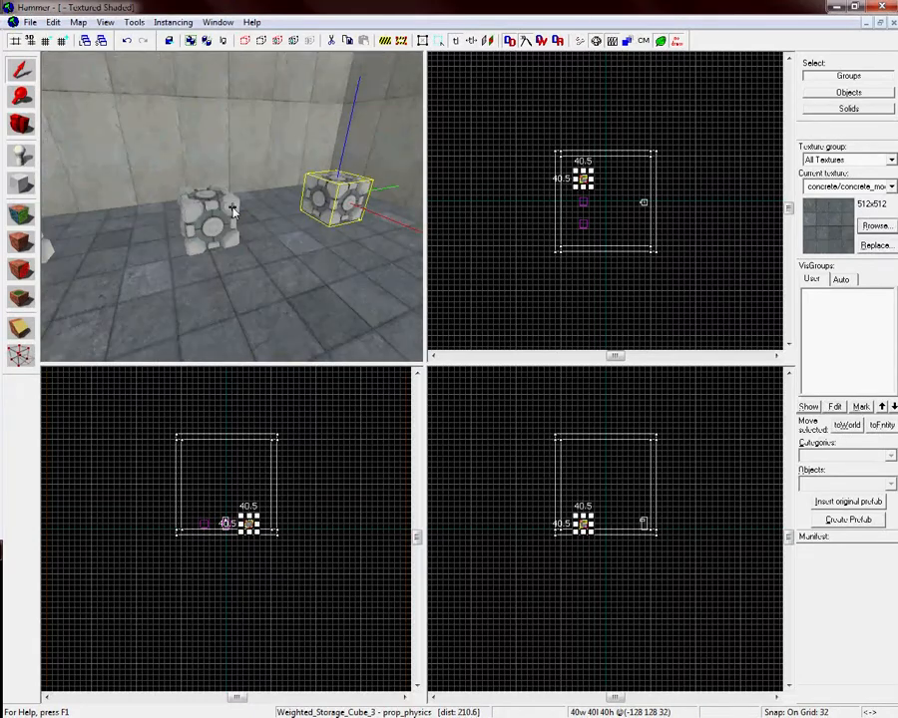
{"action": "key", "text": "s"}
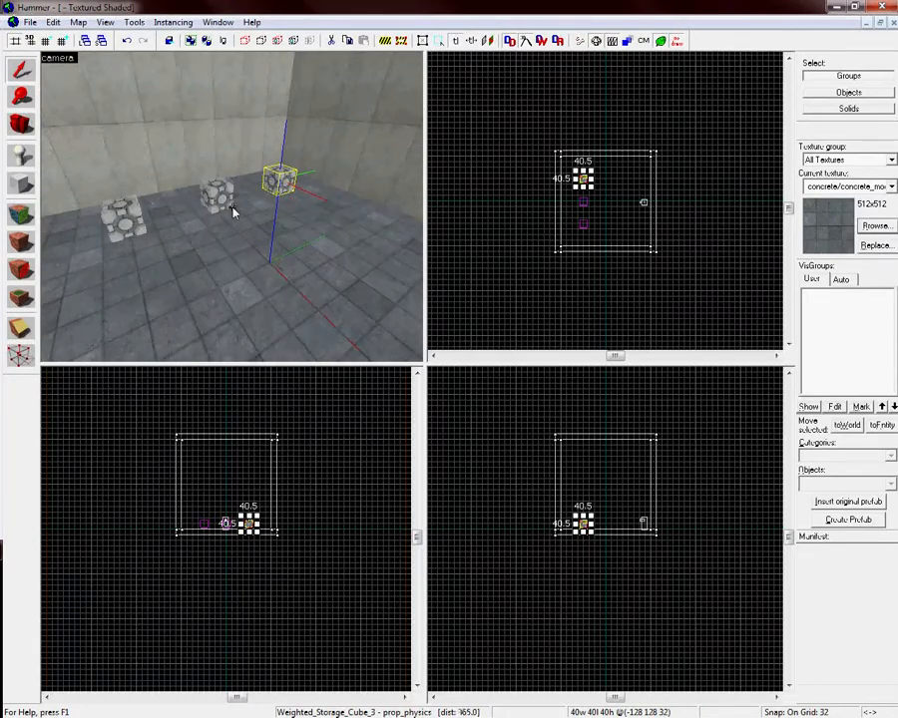
{"action": "key", "text": "s"}
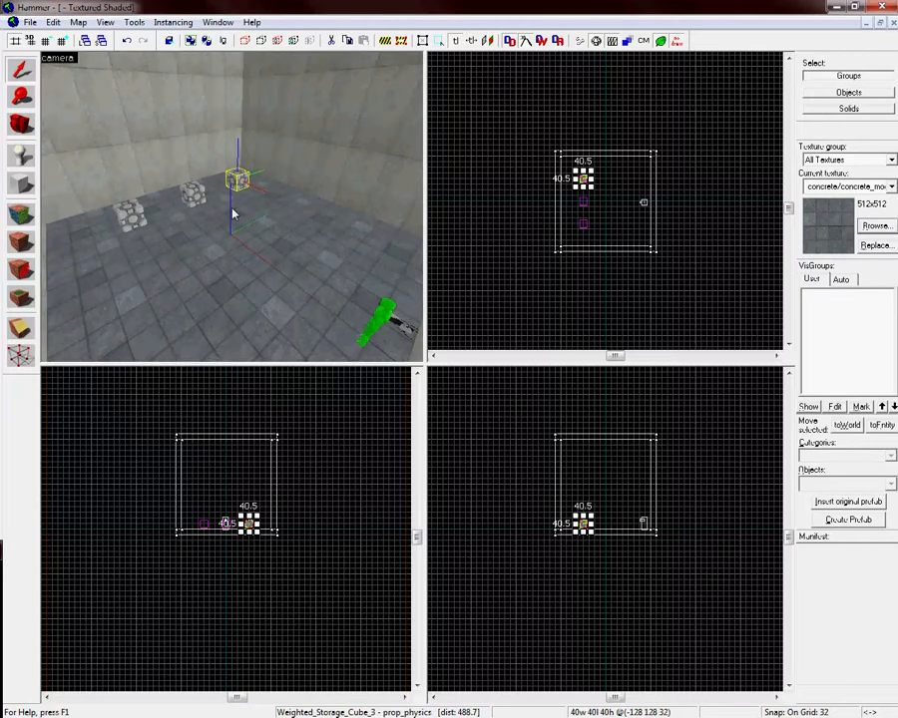
Step: Save the map in the mapsrc folder under the file name tut_storage_cube
{"action": "left_click", "coordinate": [30, 22]}
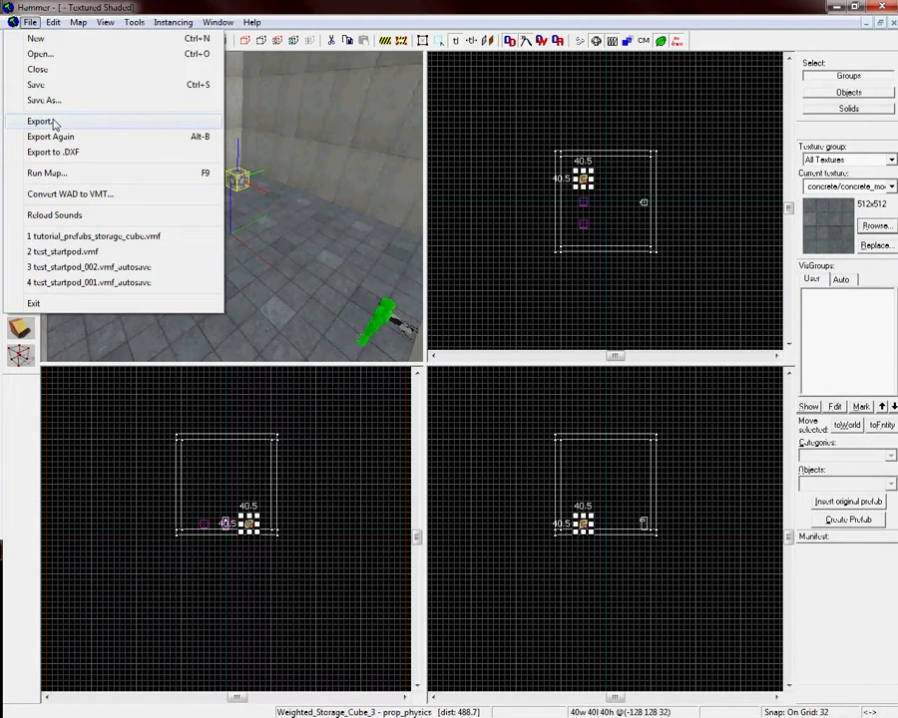
{"action": "left_click", "coordinate": [42, 122]}
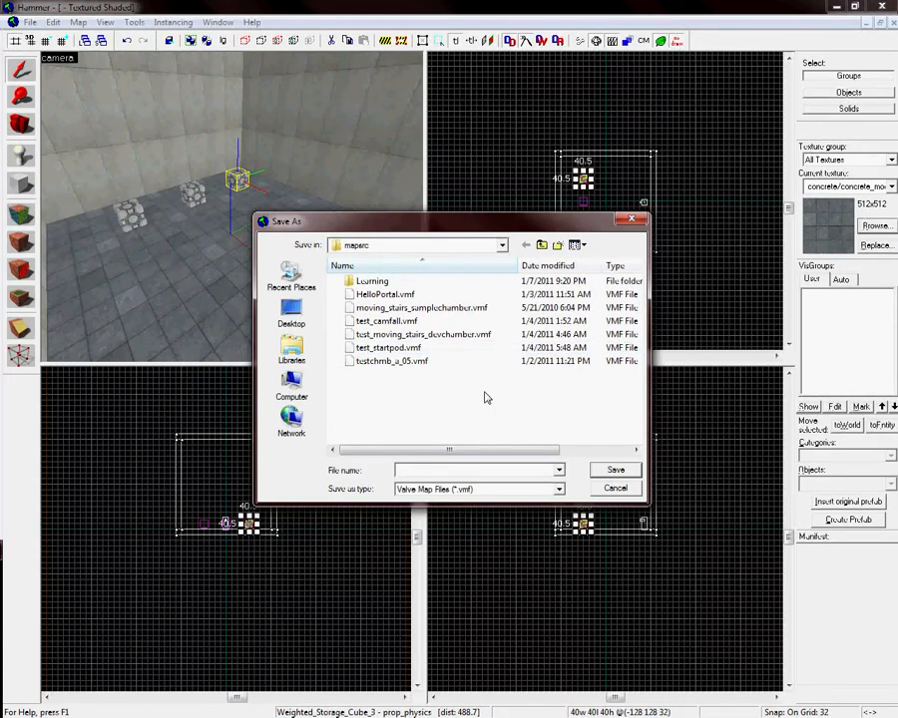
{"action": "type", "text": "tut_cube"}
{"action": "key", "text": "Left"}
{"action": "key", "text": "Left"}
{"action": "key", "text": "Left"}
{"action": "key", "text": "Left"}
{"action": "type", "text": "Storage_"}
{"action": "key", "text": "BackSpace"}
{"action": "type", "text": "s"}
{"action": "key", "text": "End"}
{"action": "key", "text": "Return"}
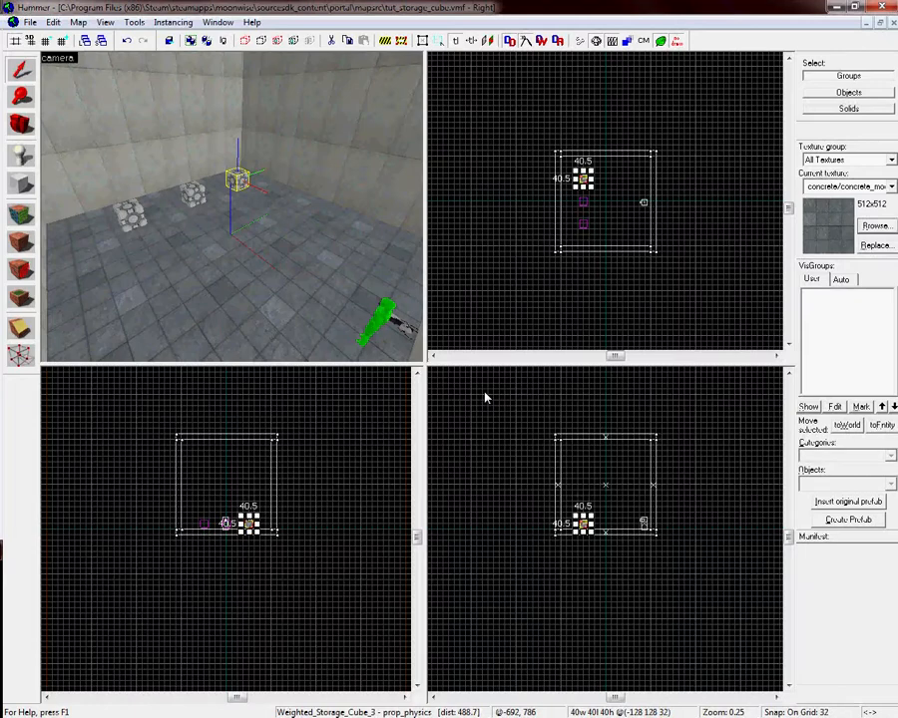
Step: Compile the map with normal BSP, VIS and RAD, without running the game after compiling
{"action": "left_click", "coordinate": [33, 22]}
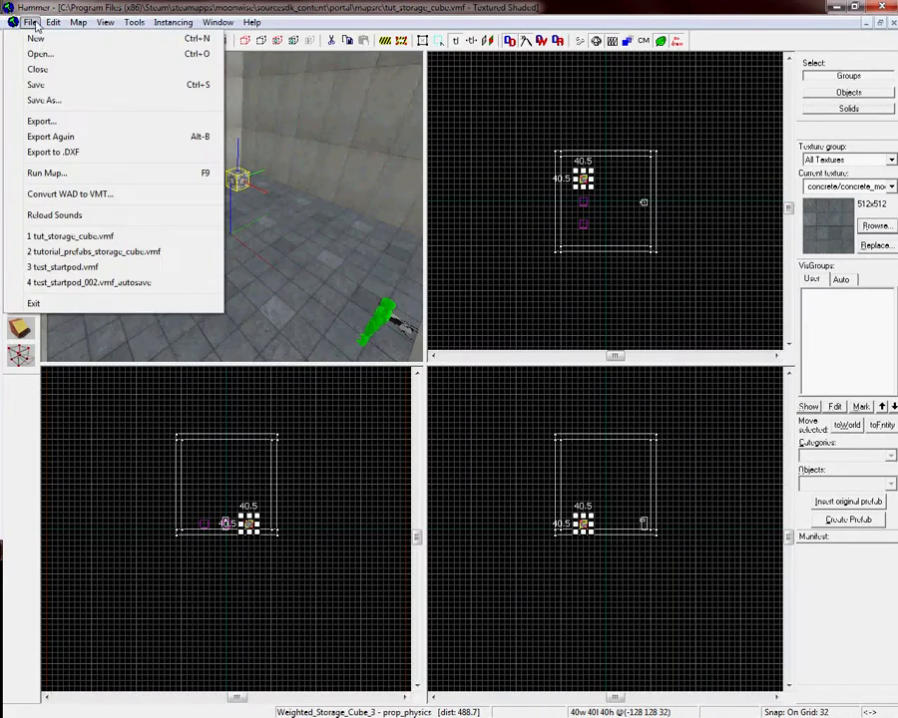
{"action": "left_click", "coordinate": [80, 180]}
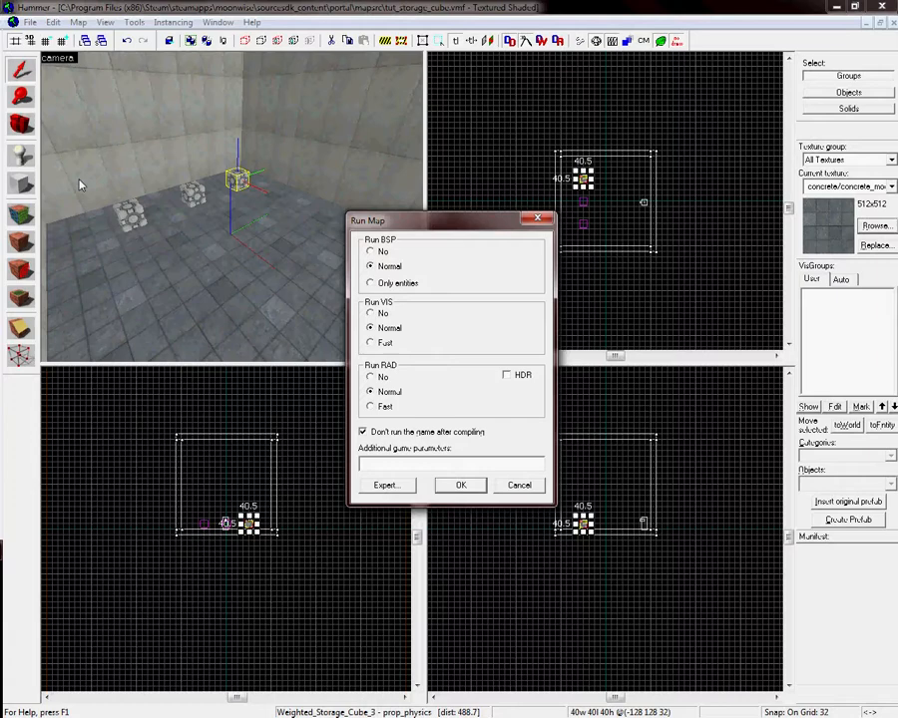
{"action": "left_click", "coordinate": [455, 489]}
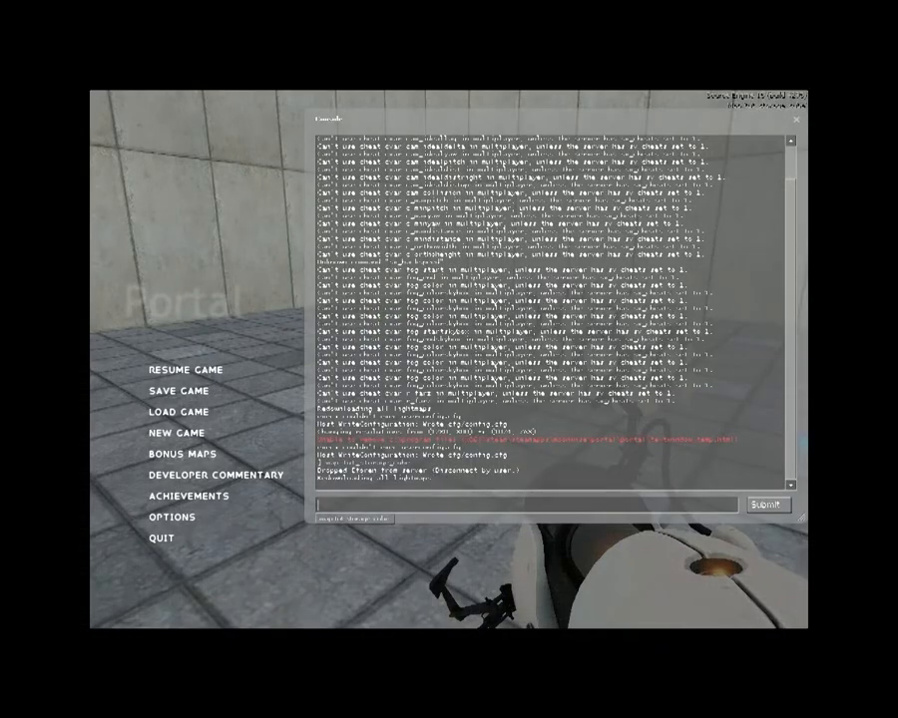
Step: Switch to Portal and load the compiled map tut_storage_cube with the console's map command
{"action": "type", "text": "map t"}
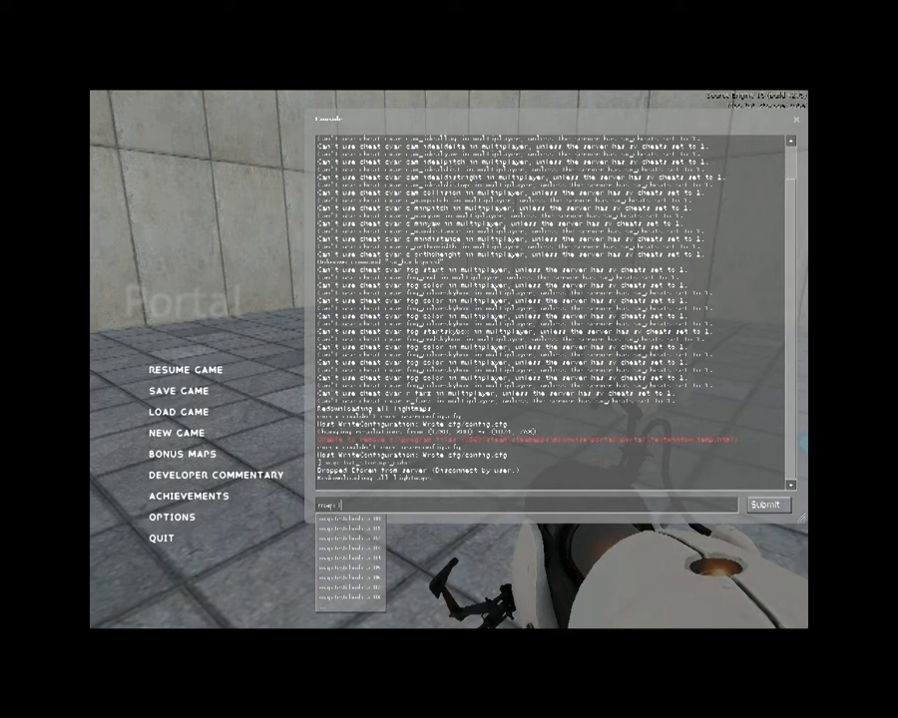
{"action": "type", "text": "ut"}
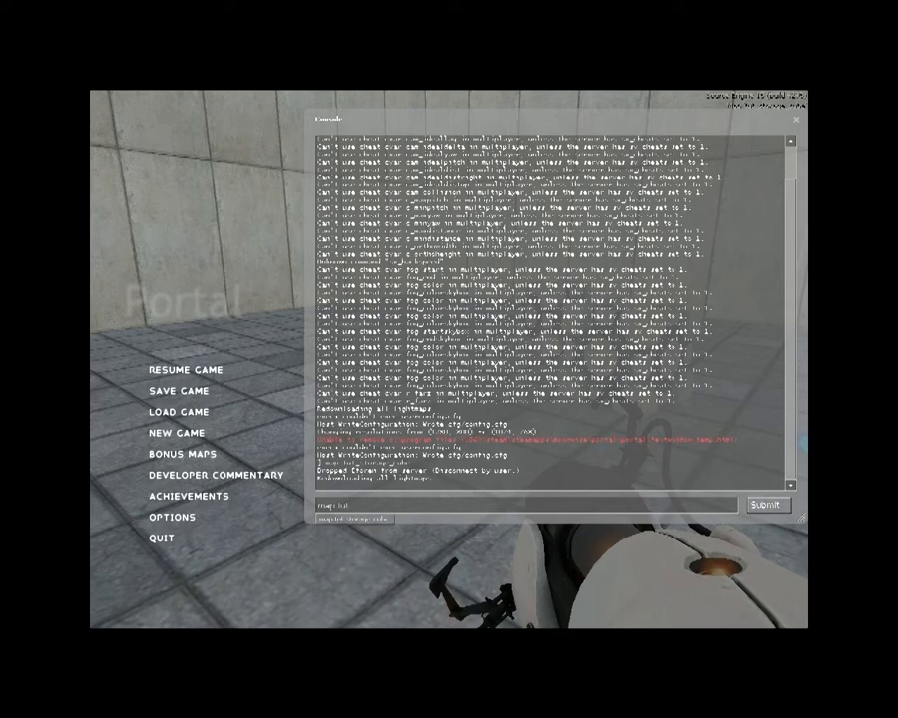
{"action": "key", "text": "Tab"}
{"action": "key", "text": "Return"}
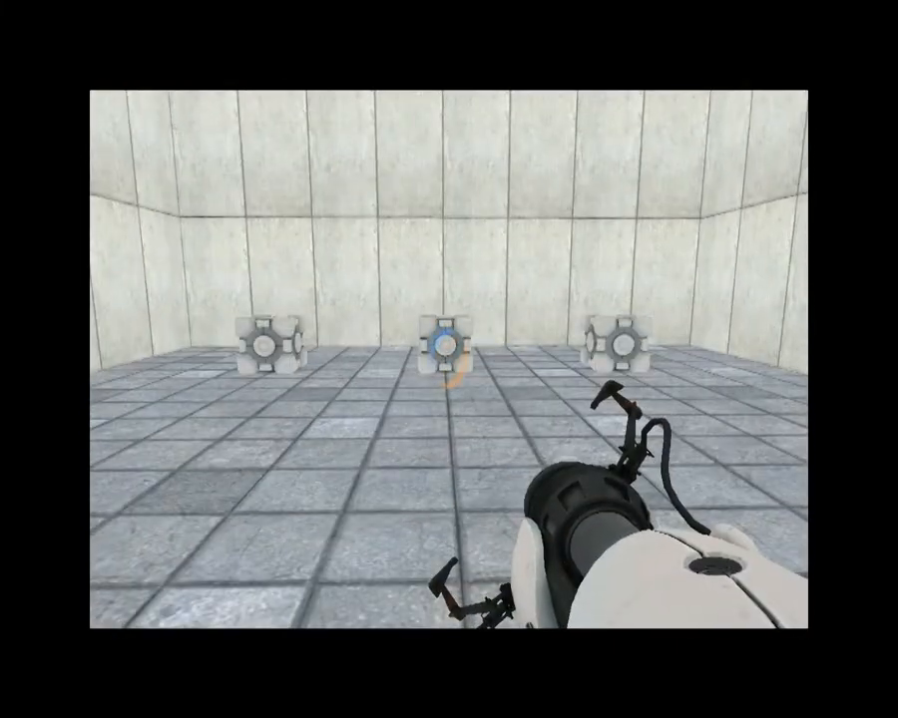
{"action": "key", "text": "w"}
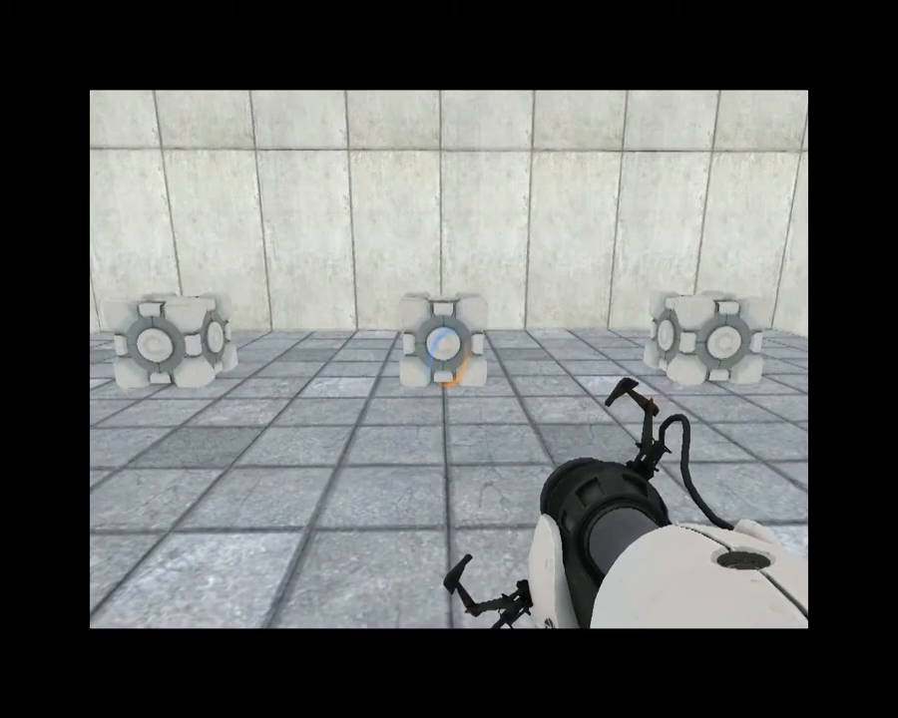
{"action": "key", "text": "w"}
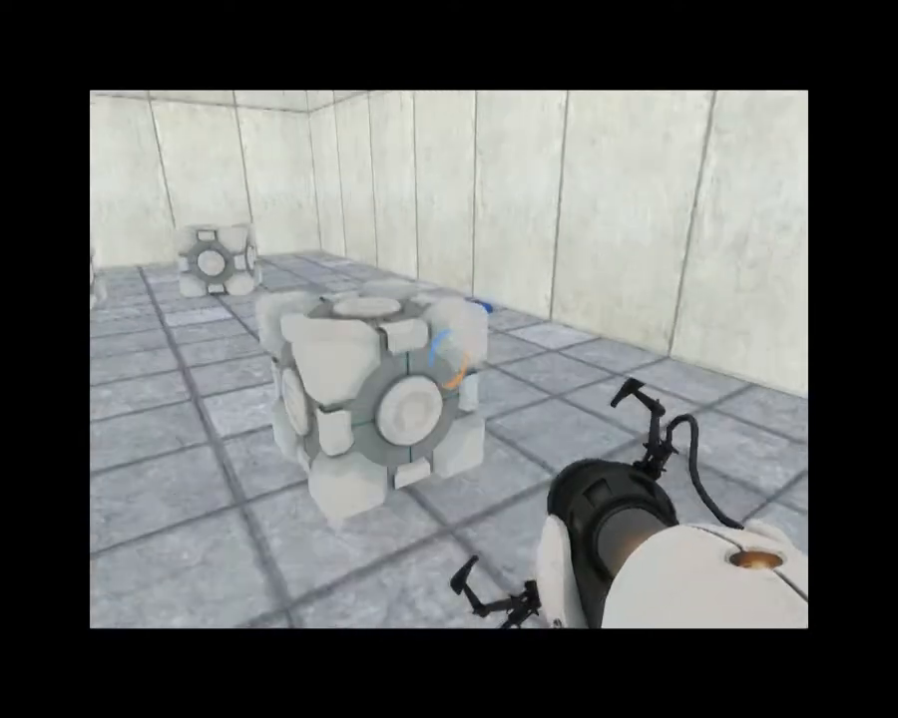
{"action": "key", "text": "w"}
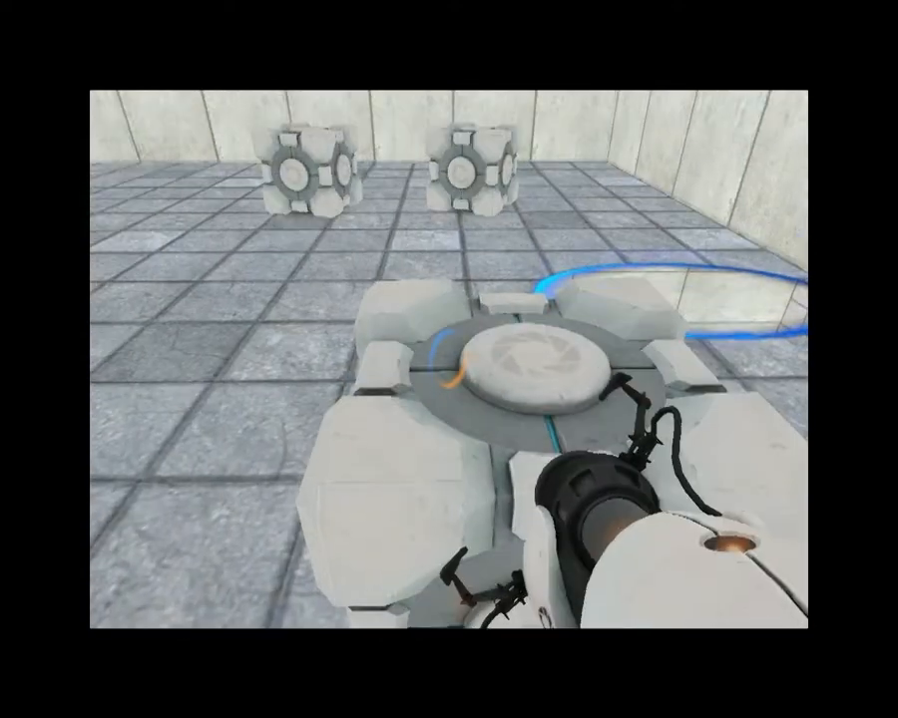
{"action": "key", "text": "w"}
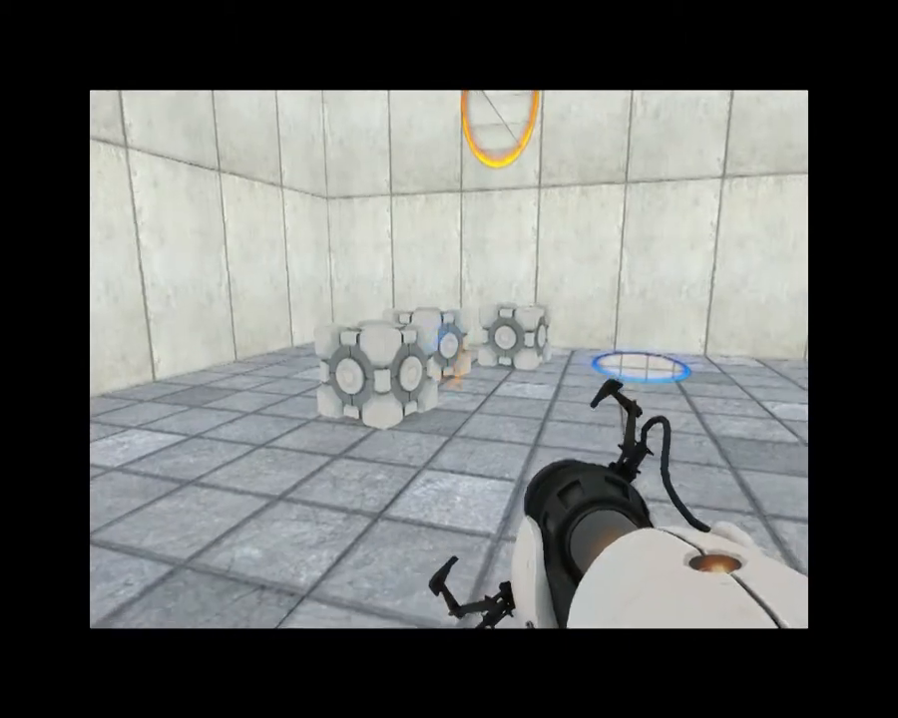
{"action": "right_click", "coordinate": [449, 359]}
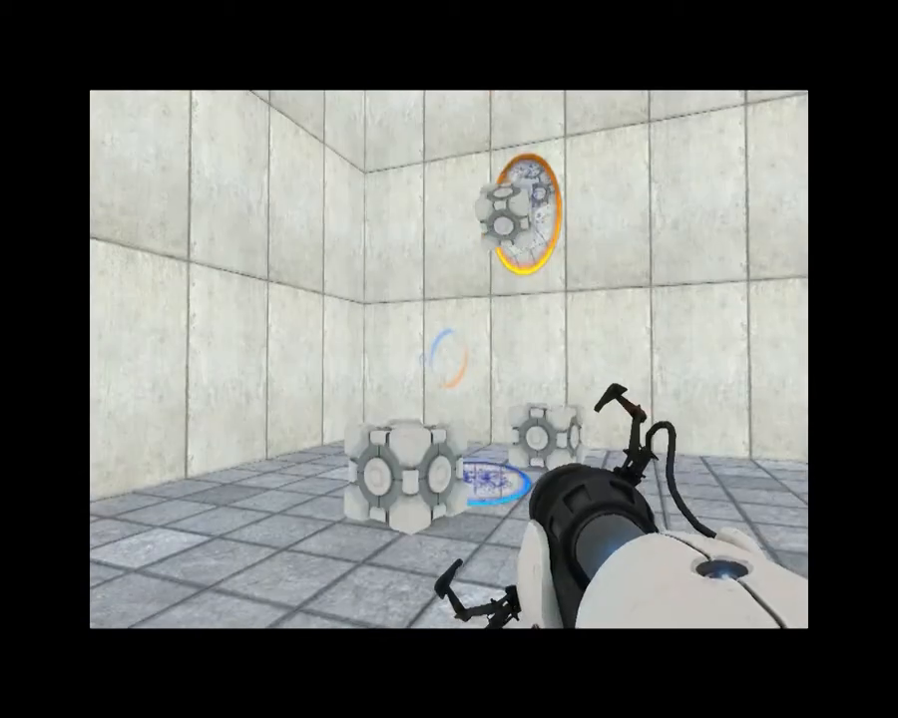